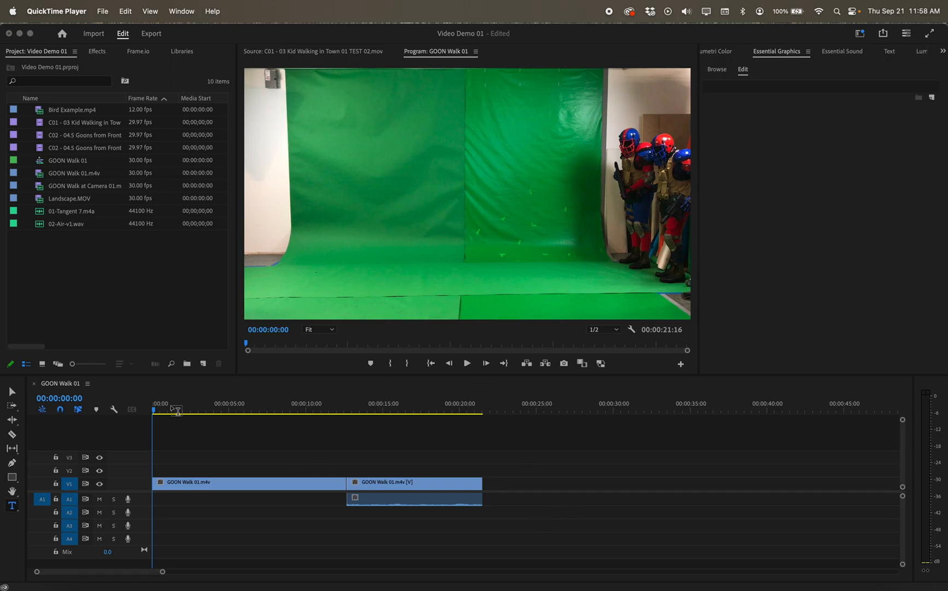
Add a text graphic reading "TEXT EXAMPLE" on the green backdrop at the start of the GOON Walk 01 sequence
left_click(154, 411)
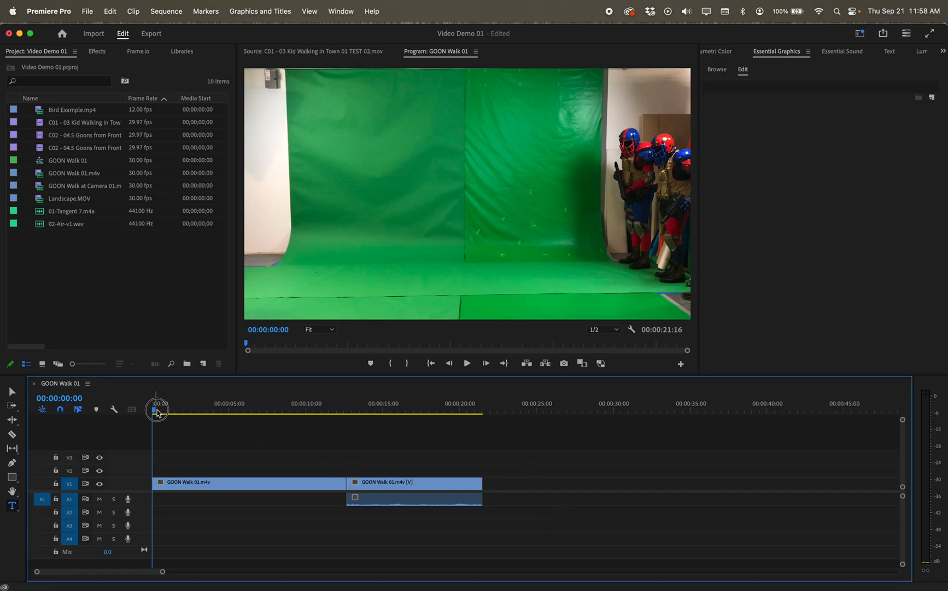
mouse_move(154, 411)
left_mouse_down()
mouse_move(371, 406)
mouse_move(142, 405)
left_mouse_up()
left_click(11, 391)
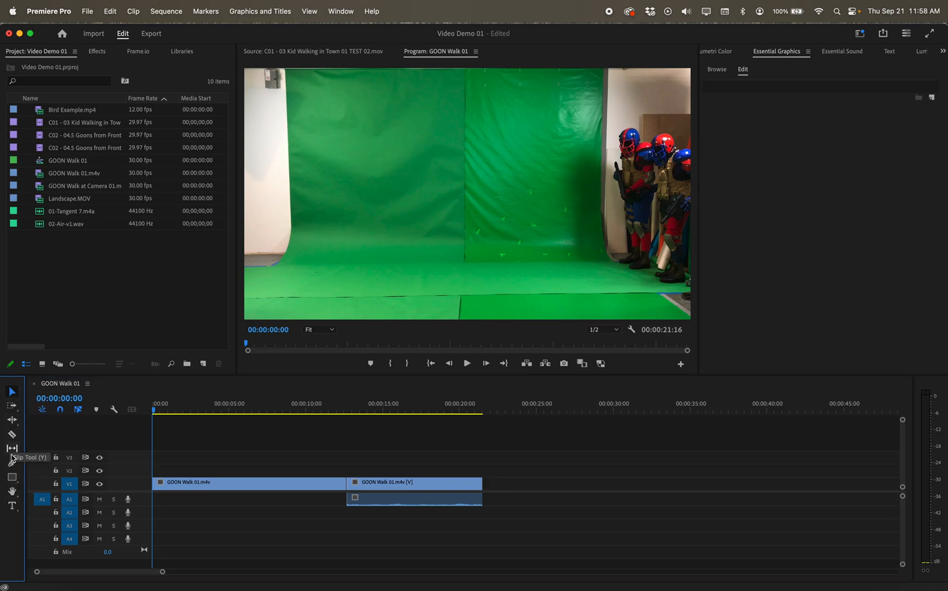
left_click(12, 505)
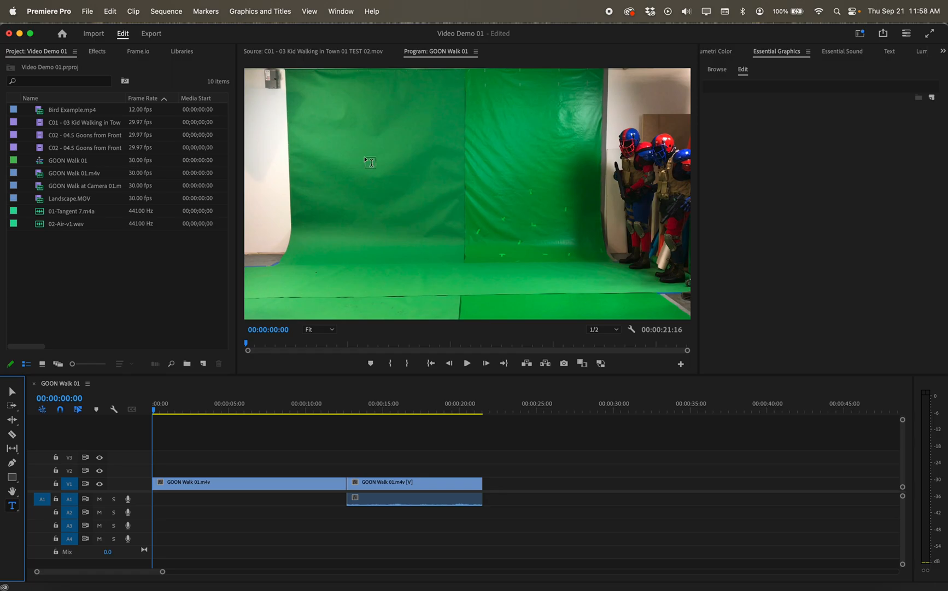
left_click(322, 186)
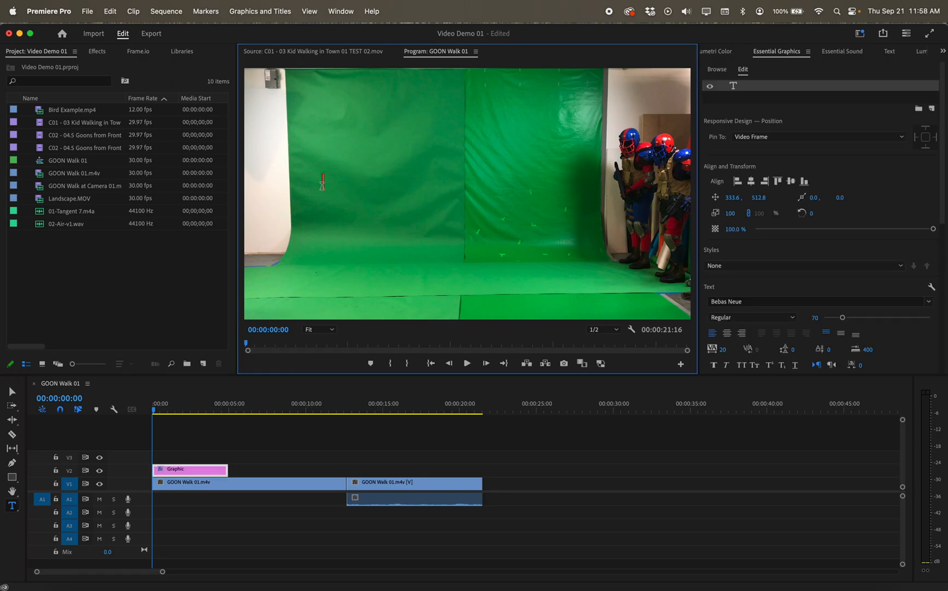
type("TEXT EXAMPLE")
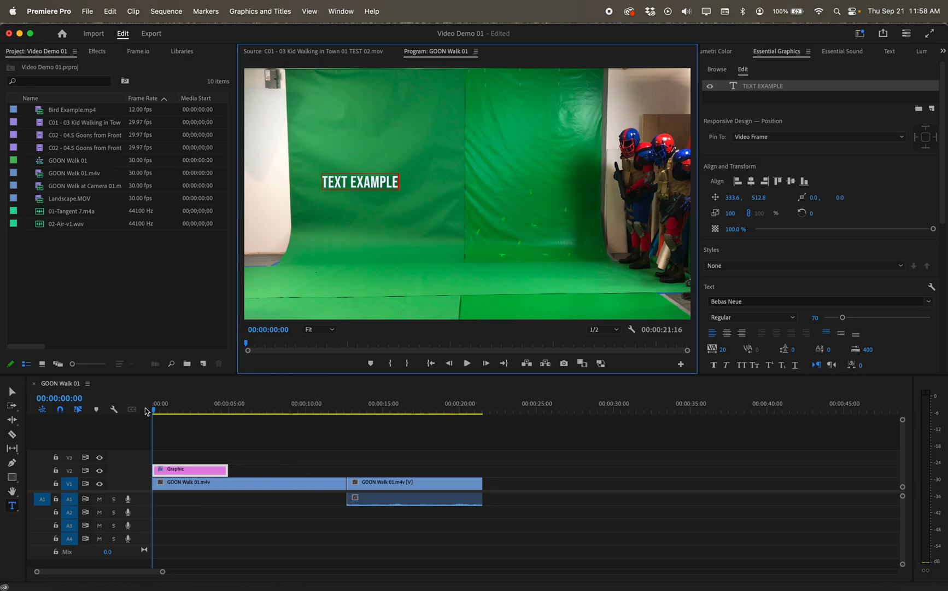
Adjust the length of the title clip on V2 to a duration of 00:00:09:08 and preview it at about 00:00:04:21
left_click_drag(154, 410, 209, 411)
left_click_drag(227, 465, 189, 468)
left_click_drag(210, 413, 171, 411)
left_click_drag(191, 469, 293, 469)
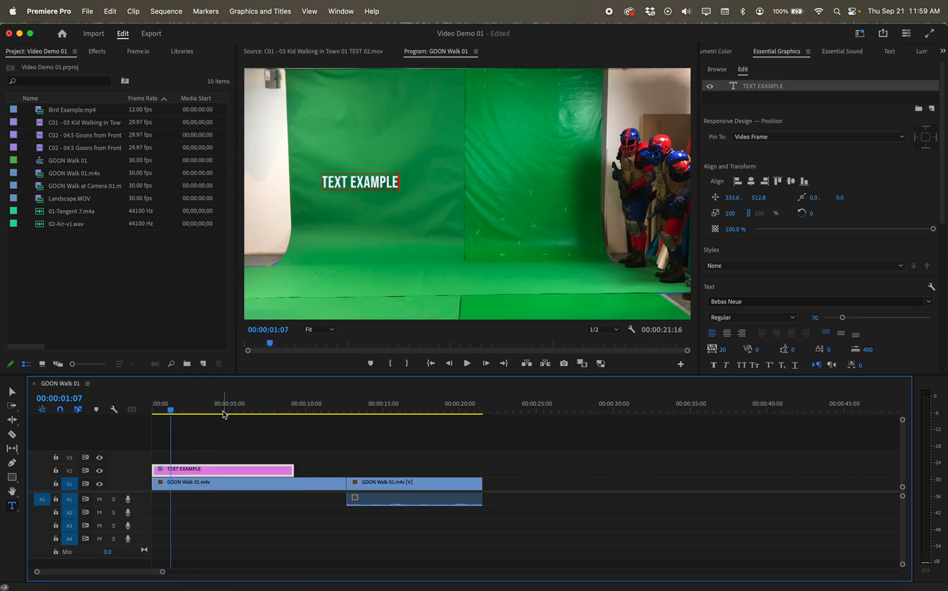
left_click_drag(171, 410, 225, 410)
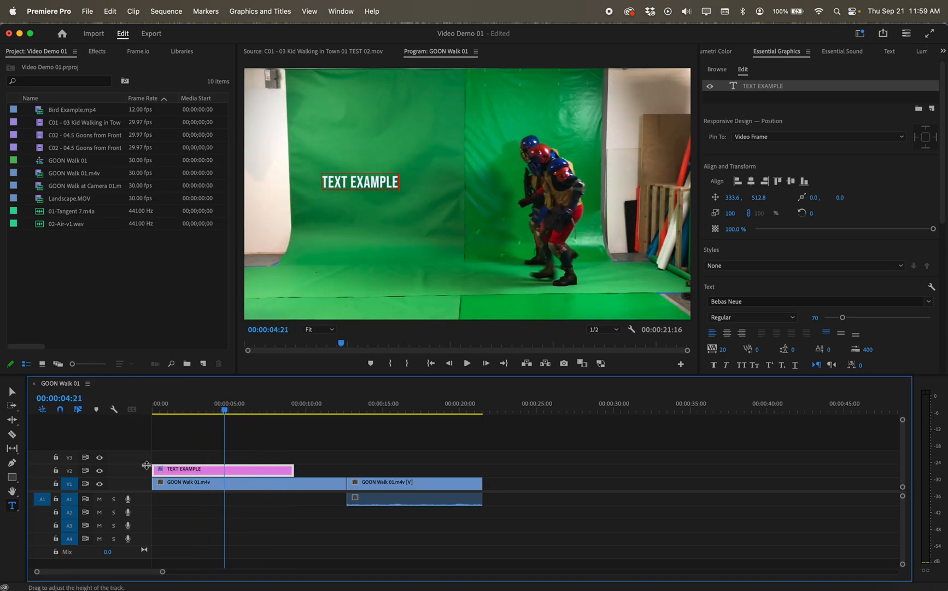
mouse_move(181, 468)
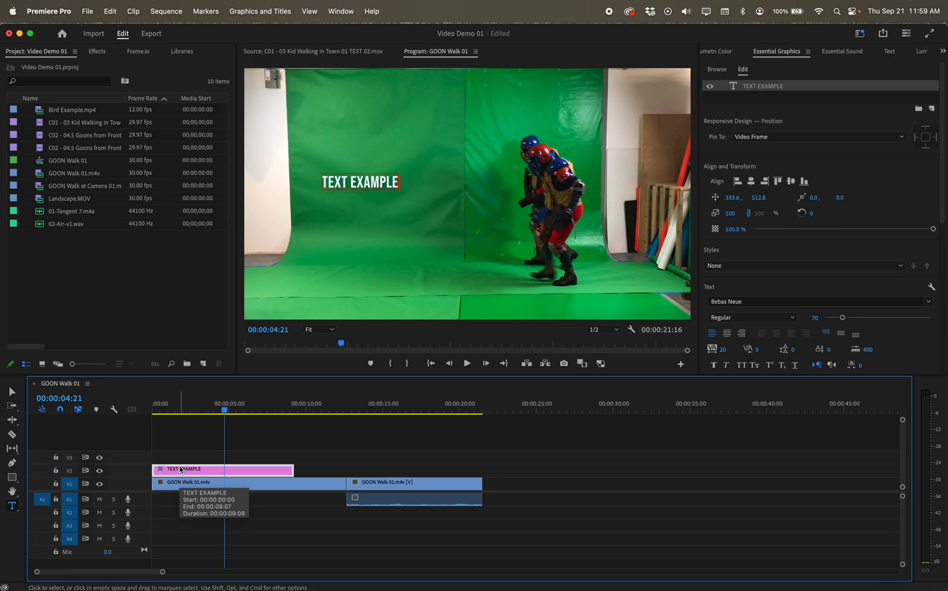
Open the title clip's text for editing and change its wording to "TEXT SAMPLE"
double_click(244, 472)
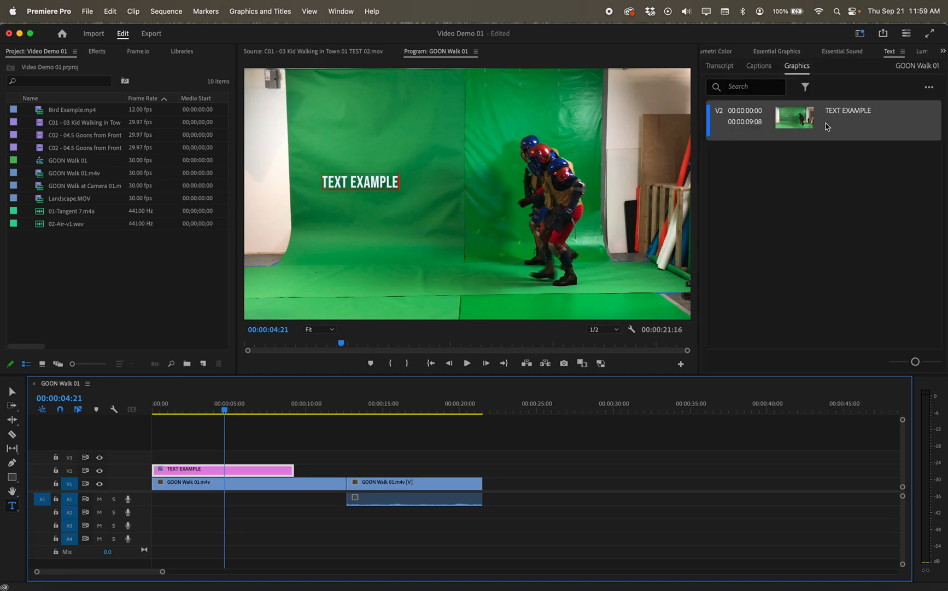
left_click(190, 472)
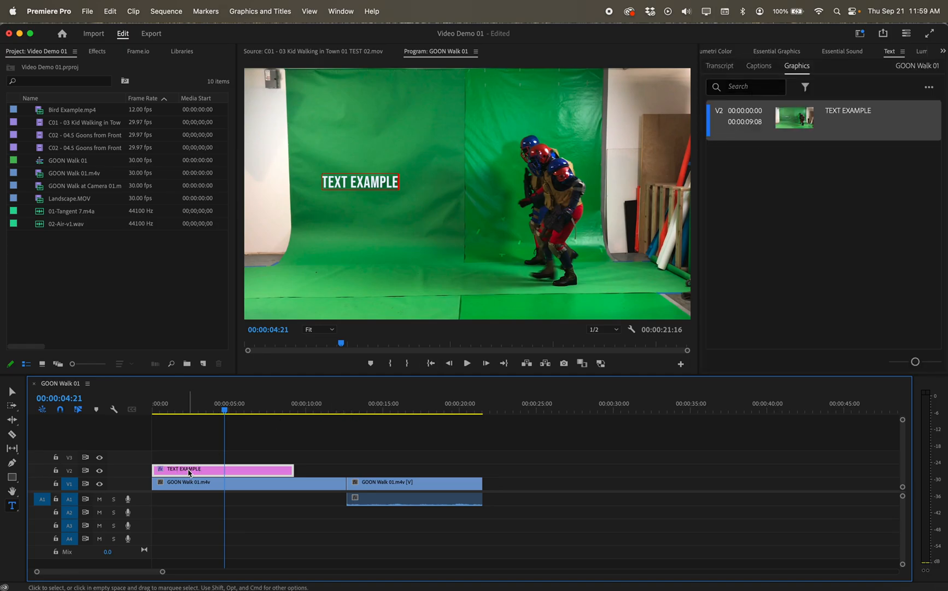
double_click(188, 473)
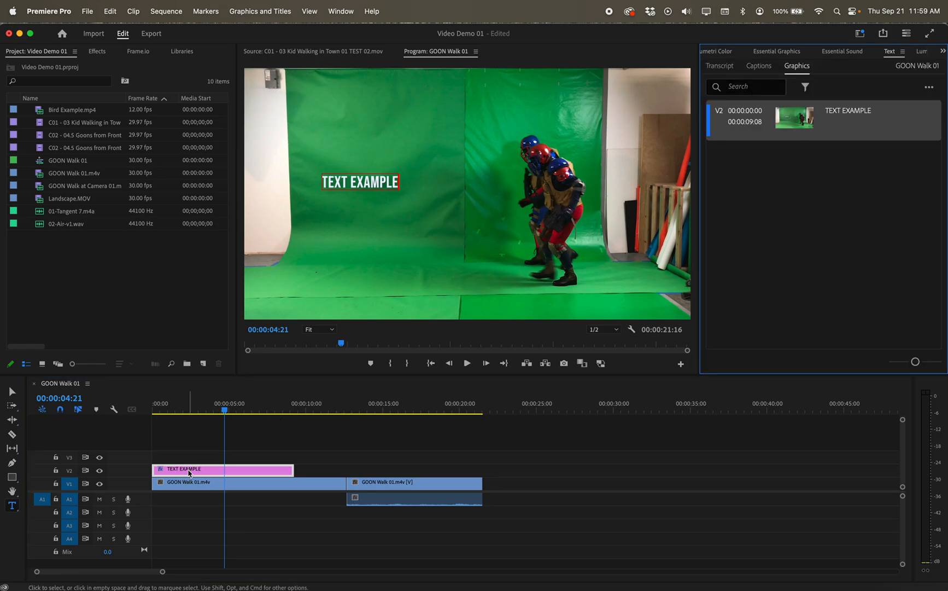
double_click(849, 112)
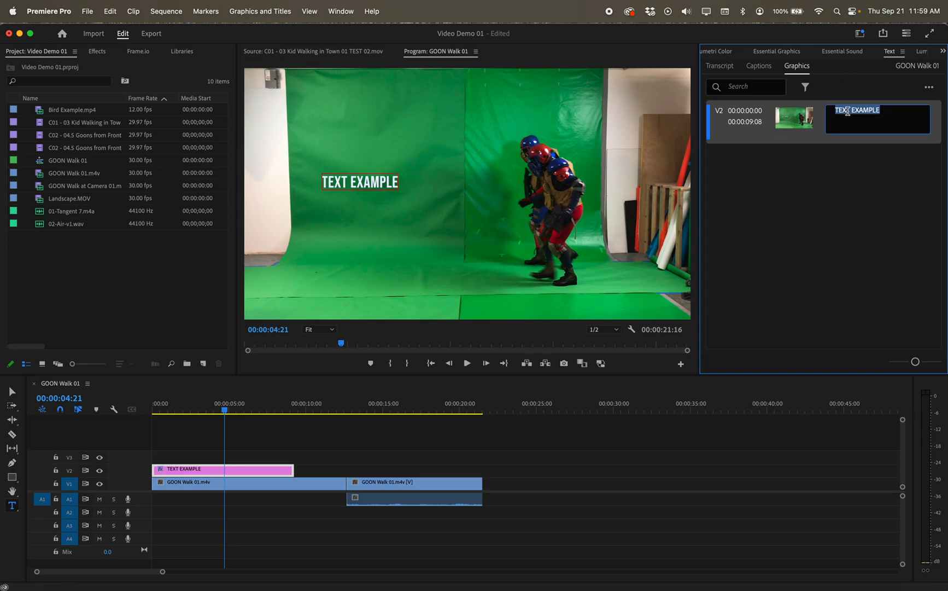
left_click(868, 111)
left_click_drag(885, 109, 863, 111)
key("BackSpace")
key("BackSpace")
key("BackSpace")
key("BackSpace")
key("BackSpace")
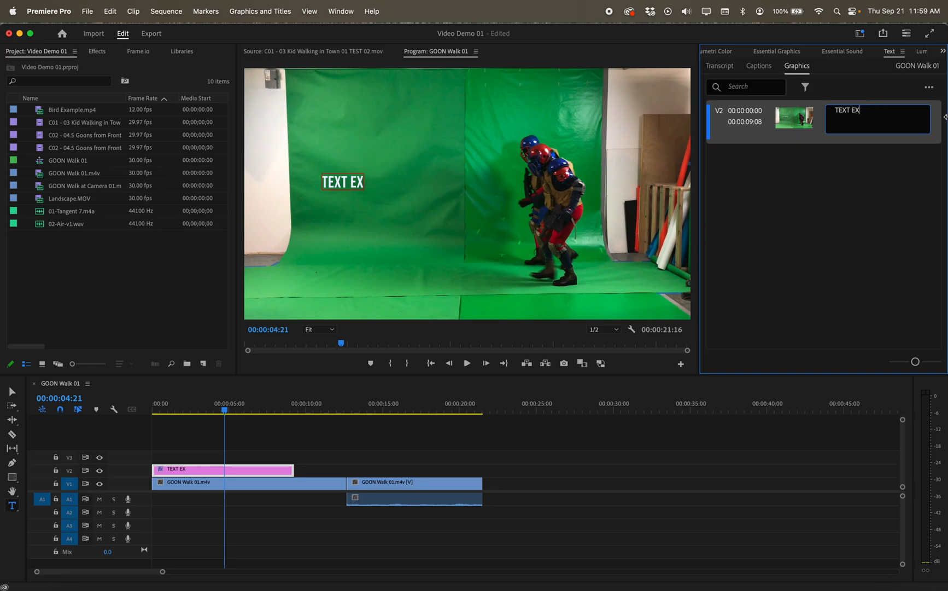
type("SAMOLE")
key("BackSpace")
key("BackSpace")
key("BackSpace")
type("PLE")
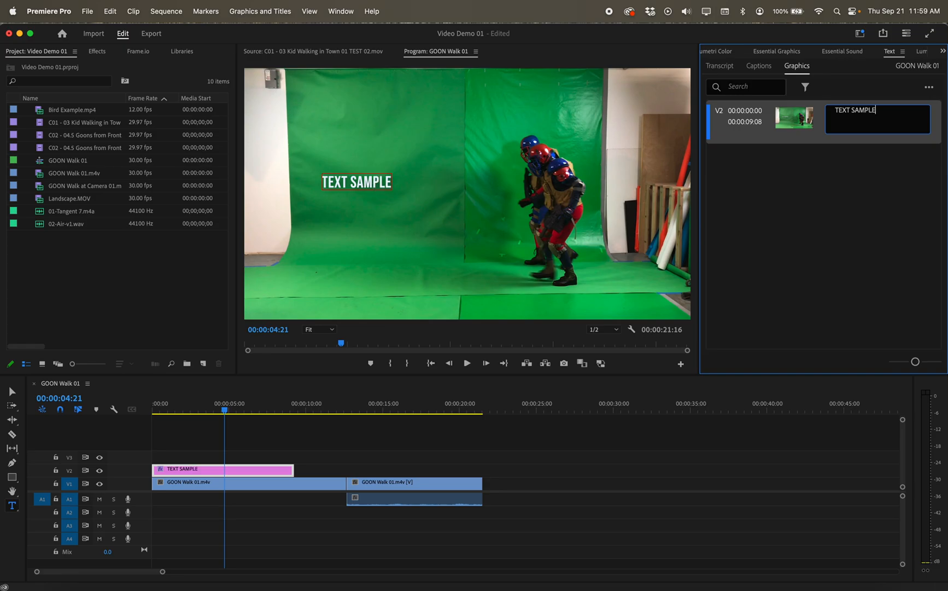
left_click(849, 204)
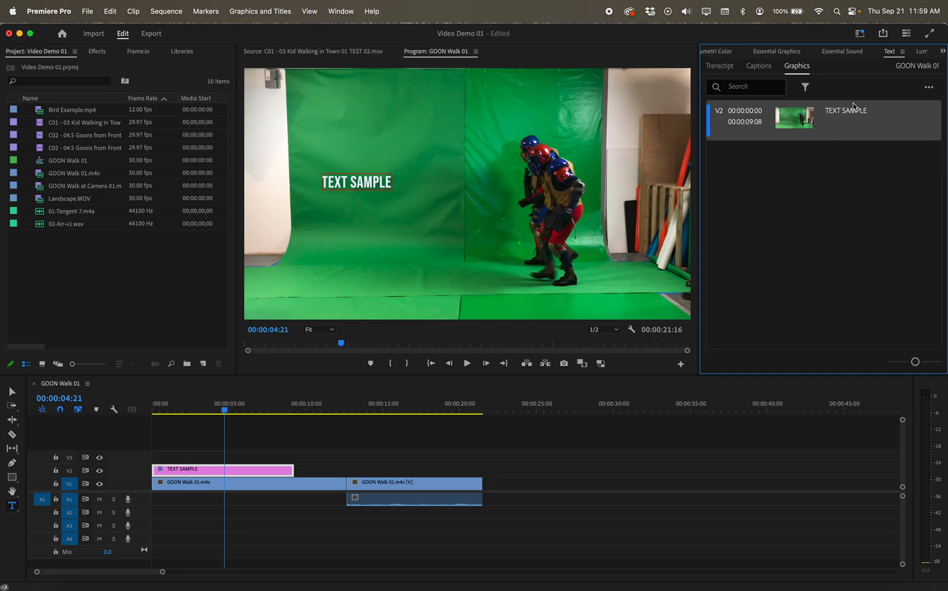
Select all of the title's text in the frame and enlarge its font size to 197, keeping opacity at 100%
left_click(784, 52)
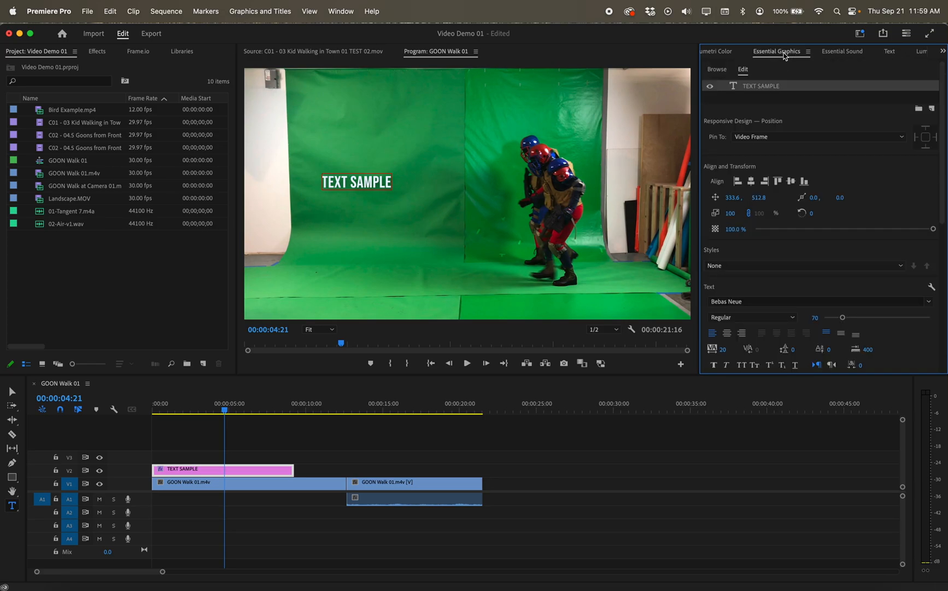
scroll(822, 239, "down", 3)
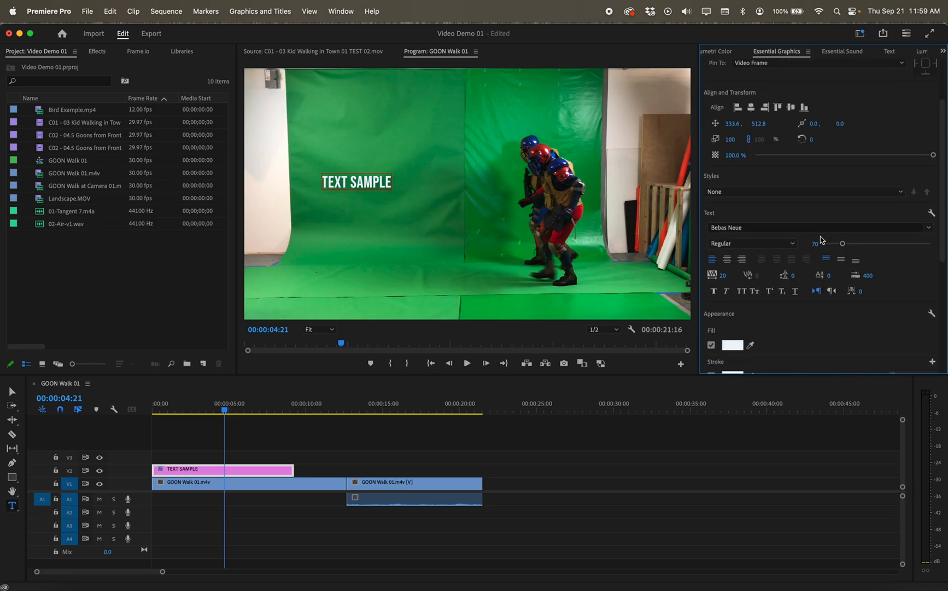
scroll(821, 239, "up", 3)
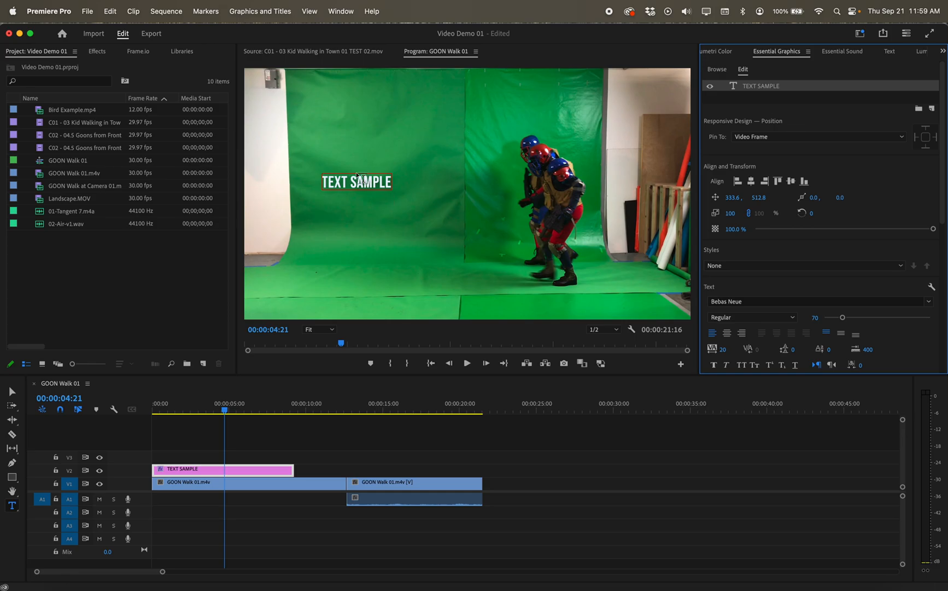
triple_click(357, 180)
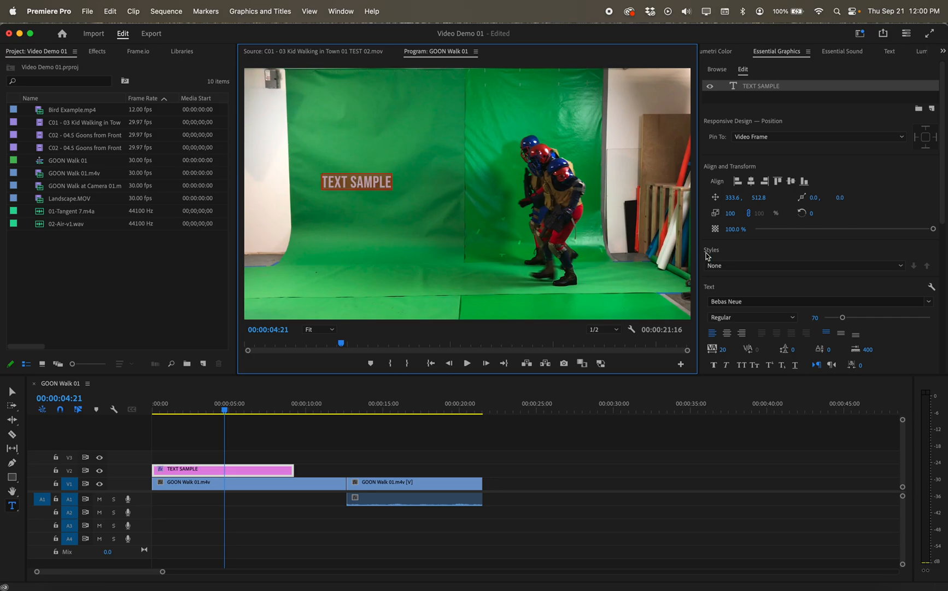
left_click(933, 229)
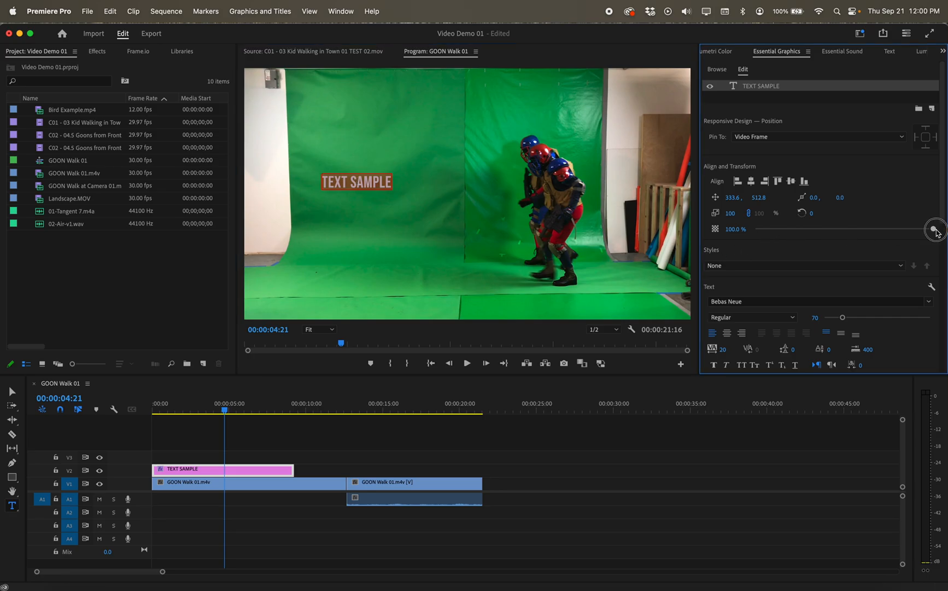
mouse_move(934, 229)
left_mouse_down()
mouse_move(889, 229)
mouse_move(947, 225)
left_mouse_up()
scroll(842, 208, "down", 3)
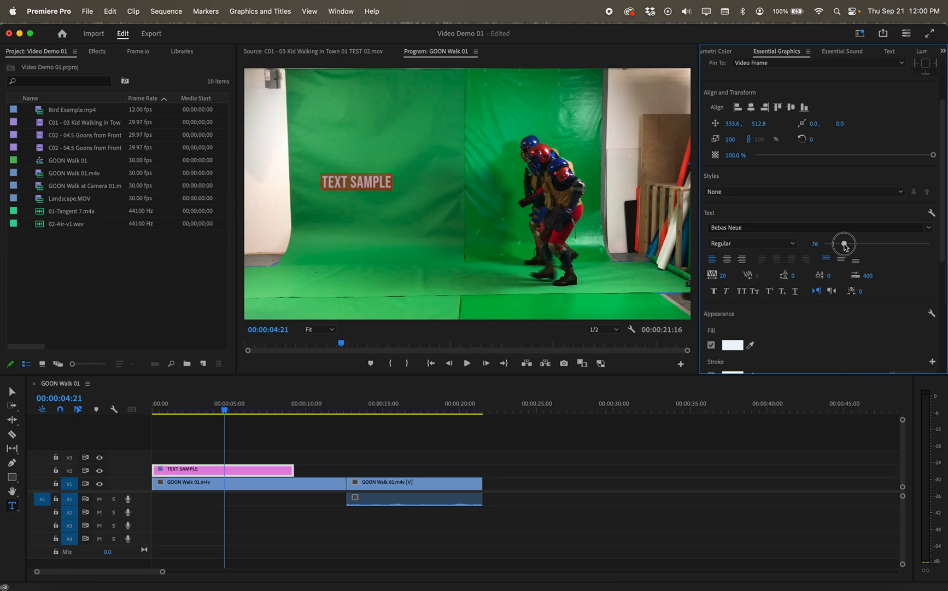
left_click_drag(843, 244, 857, 244)
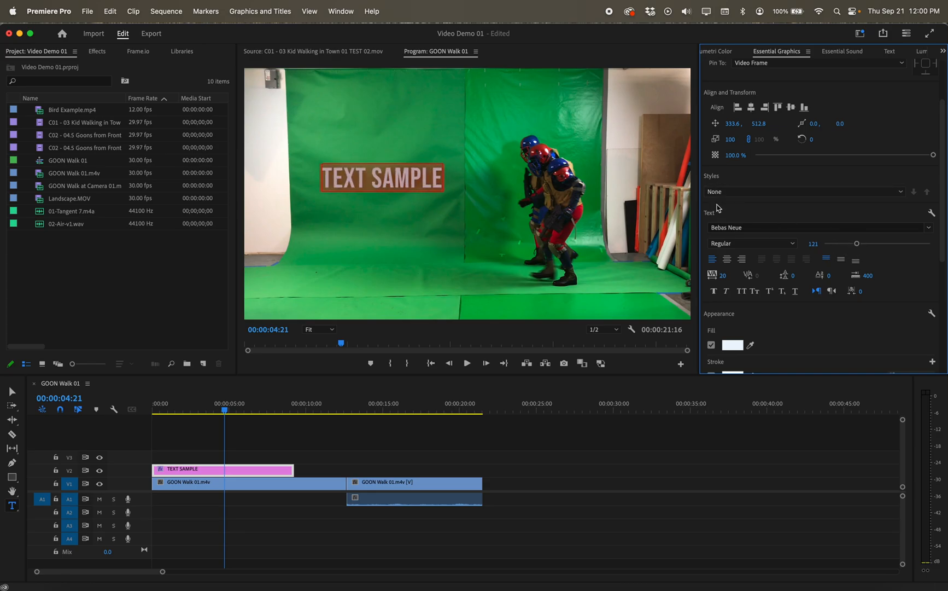
left_click_drag(857, 244, 875, 245)
Change the title's font to Bungee in the Regular style
left_click(758, 228)
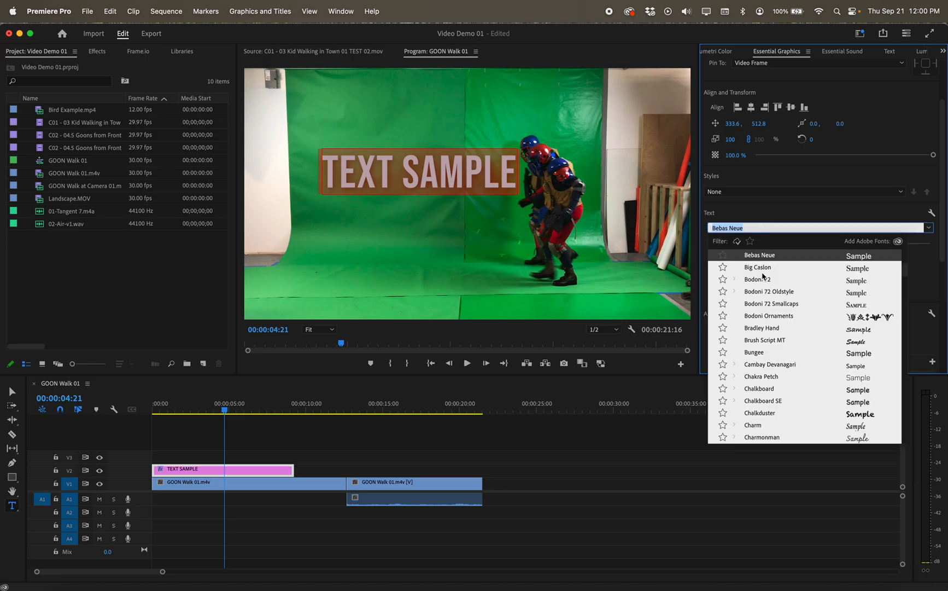
left_click(763, 279)
left_click(772, 227)
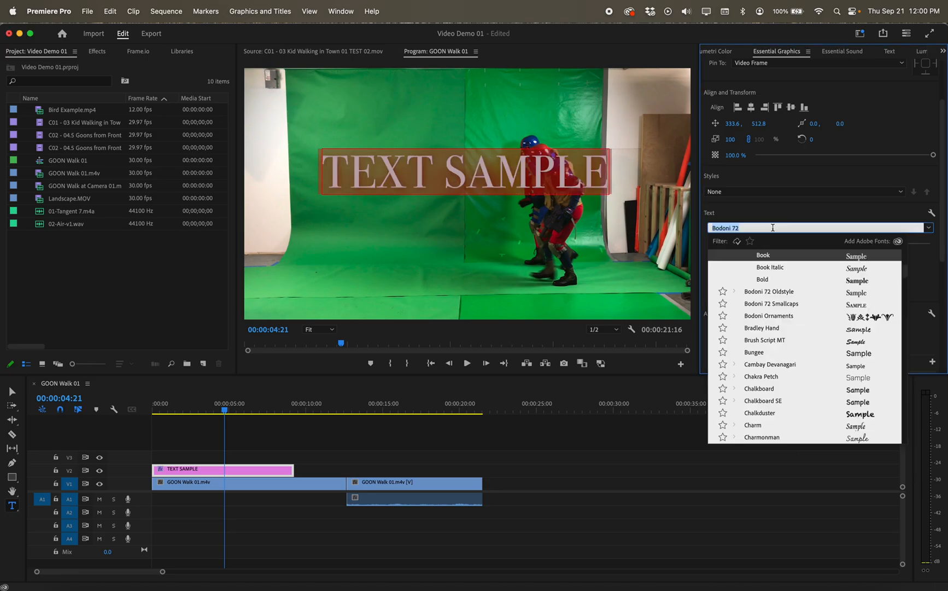
left_click(780, 353)
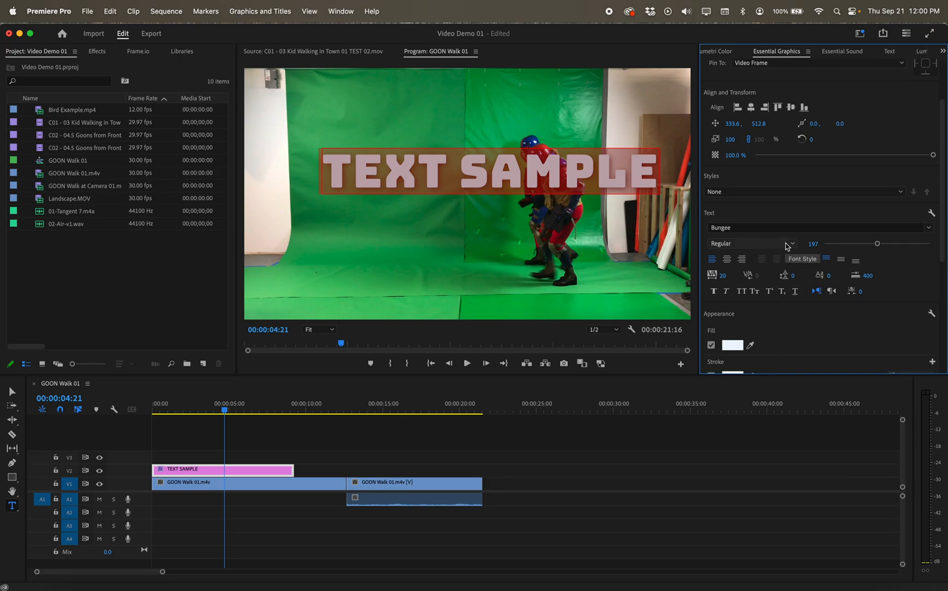
left_click(793, 247)
left_click(793, 247)
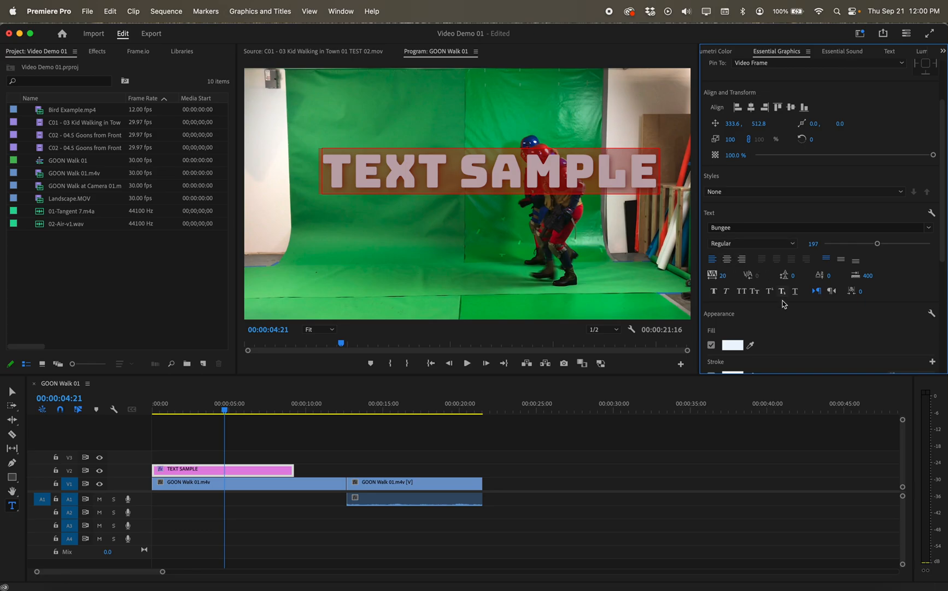
Change the title's fill colour to a medium blue
scroll(782, 298, "down", 2)
left_click(734, 293)
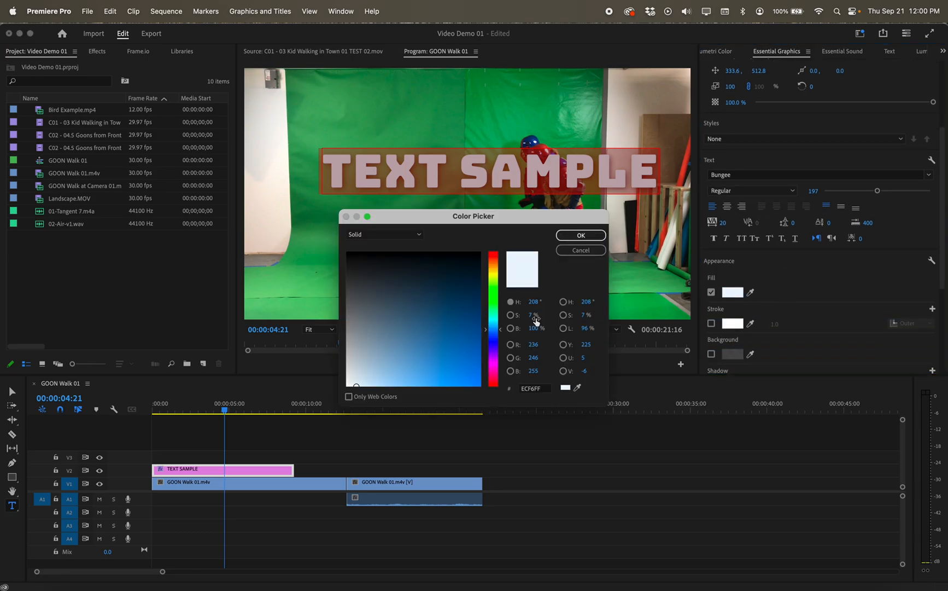
left_click(459, 312)
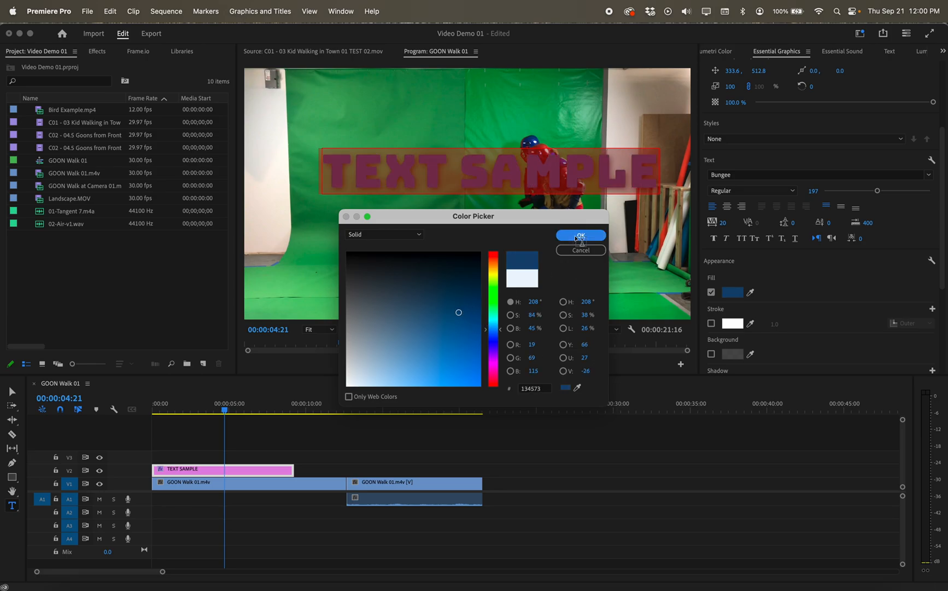
left_click(580, 236)
left_click(733, 292)
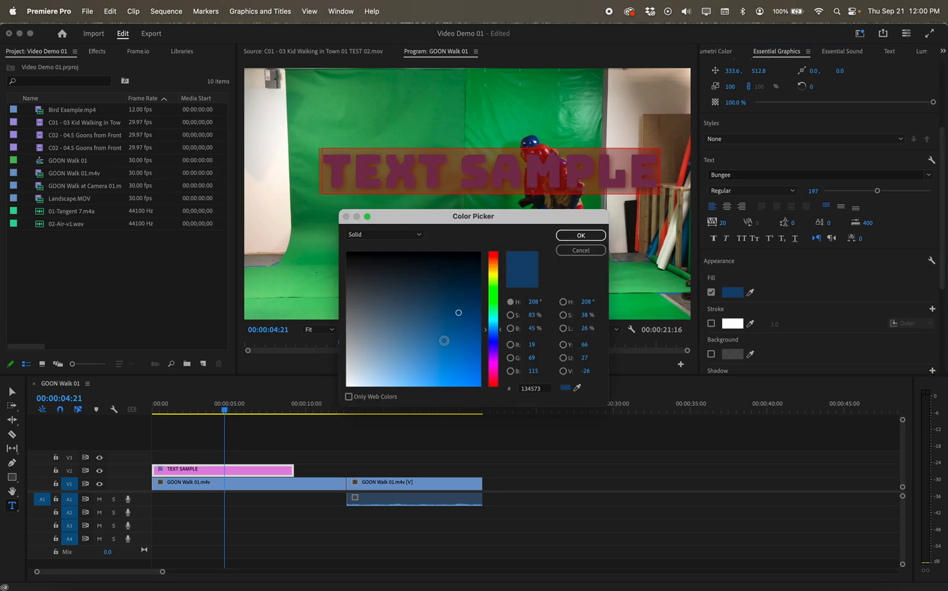
left_click(444, 340)
left_click(581, 235)
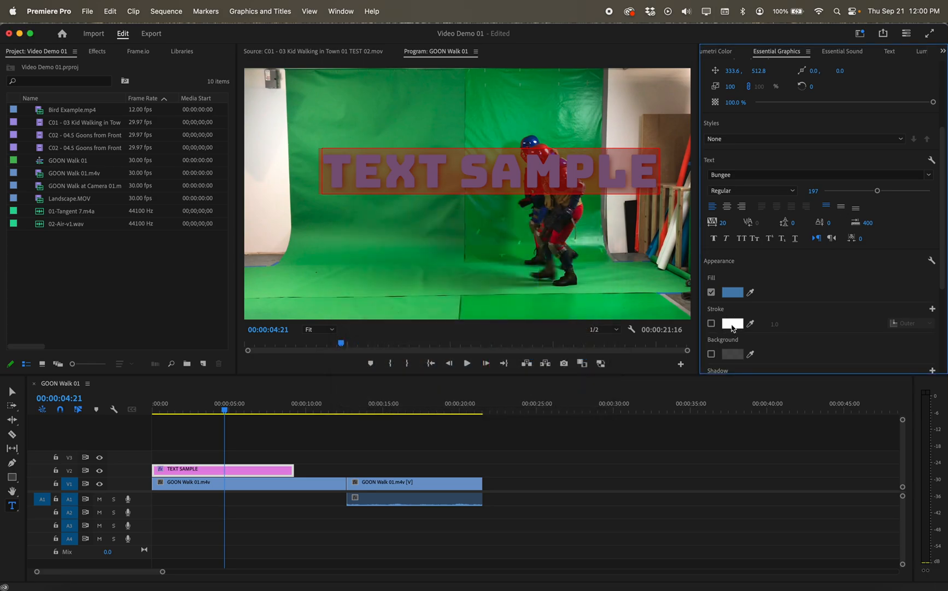
scroll(768, 302, "down", 4)
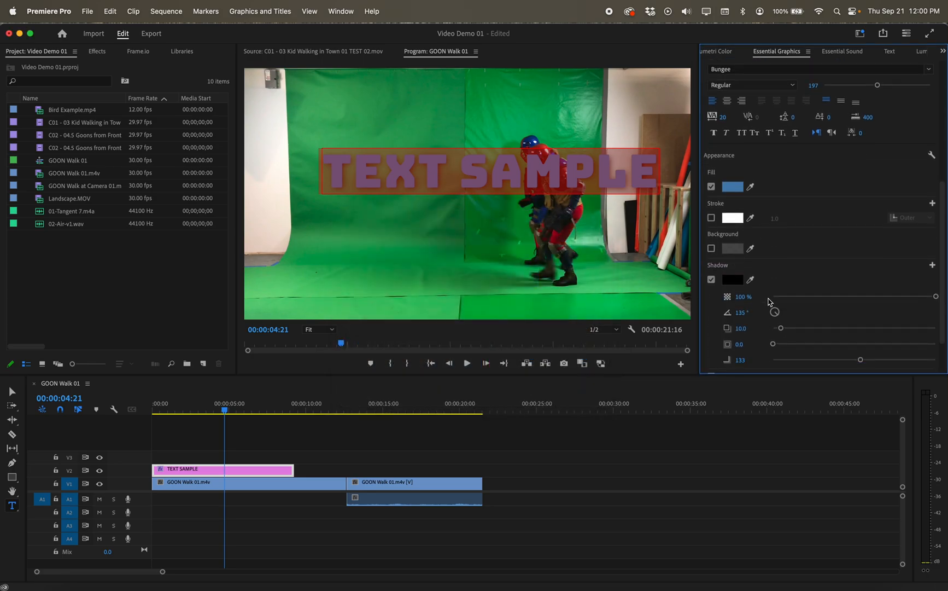
scroll(768, 302, "down", 1)
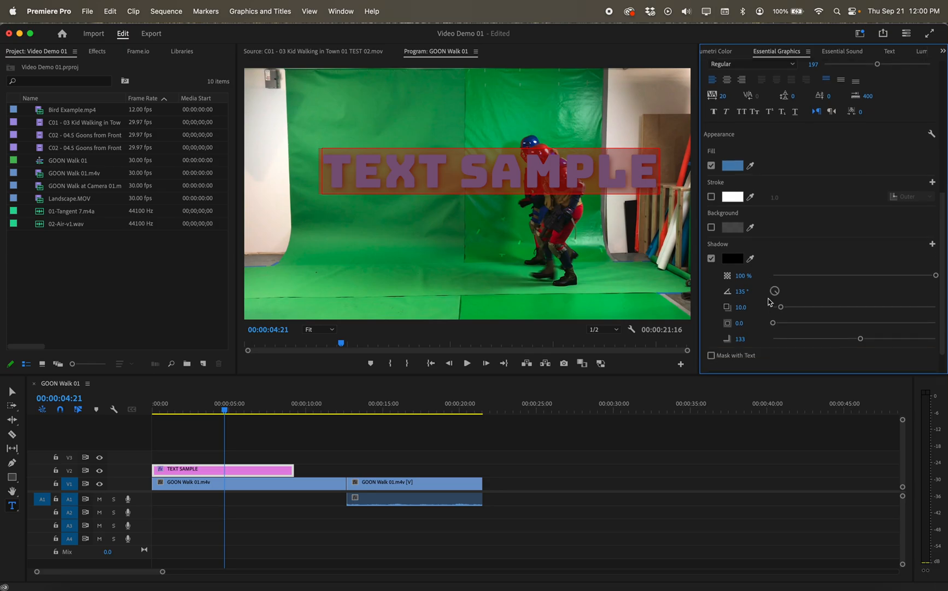
scroll(768, 302, "up", 10)
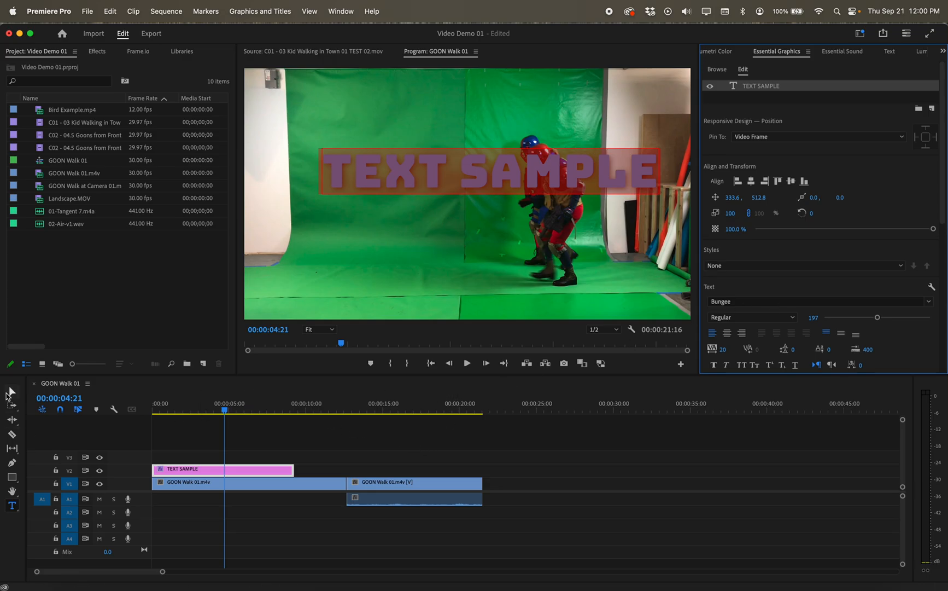
Go to about 00:00:07:11 and move the title to the upper part of the frame, at about position 191, 213
left_click(10, 389)
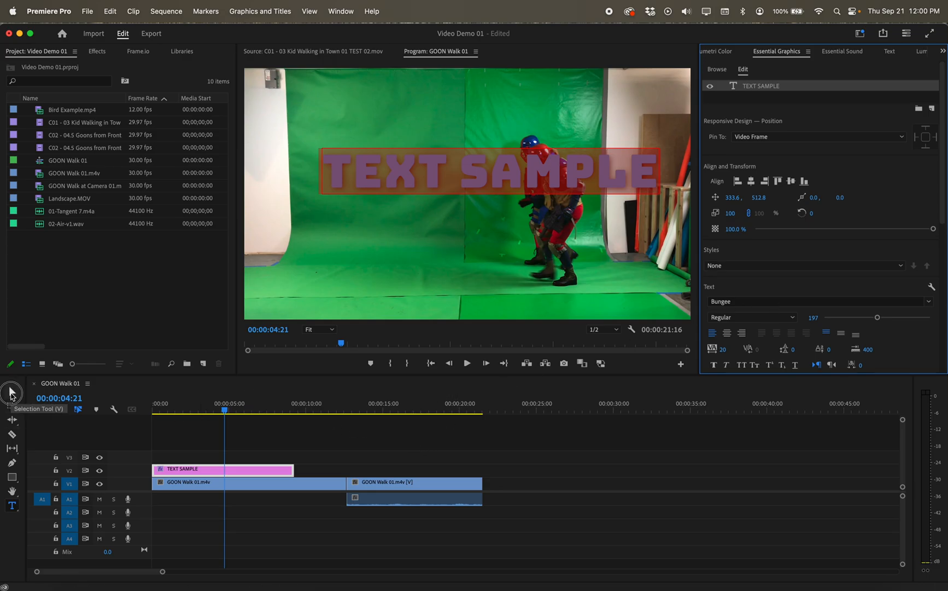
left_click(335, 445)
left_click_drag(229, 410, 264, 406)
left_click(427, 175)
left_click_drag(427, 175, 405, 109)
mouse_move(265, 412)
left_mouse_down()
mouse_move(214, 409)
mouse_move(306, 407)
mouse_move(160, 407)
mouse_move(299, 408)
mouse_move(264, 405)
left_mouse_up()
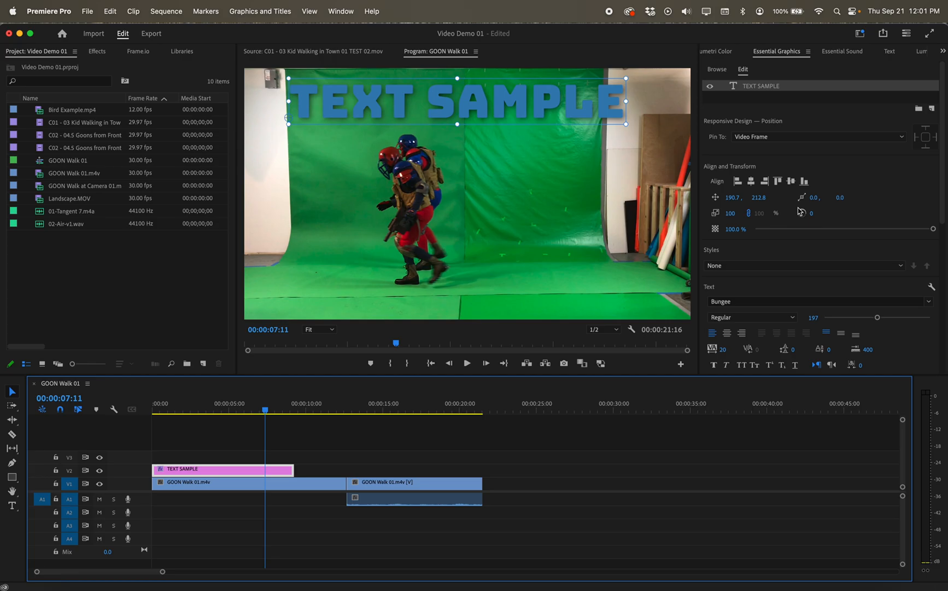
Look over the title's fill, stroke, background and shadow settings, and bring up the list of effects
scroll(841, 201, "down", 1)
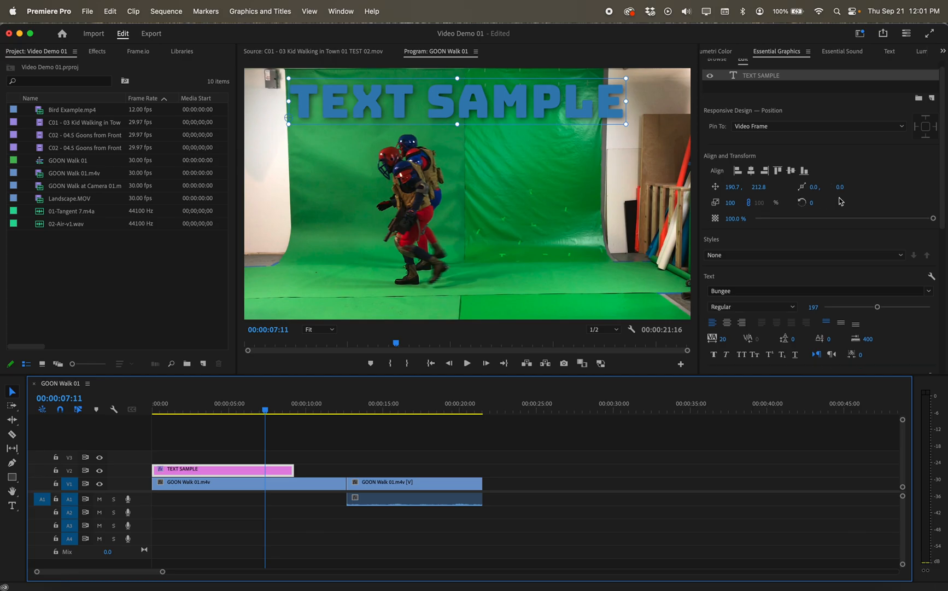
scroll(840, 202, "down", 10)
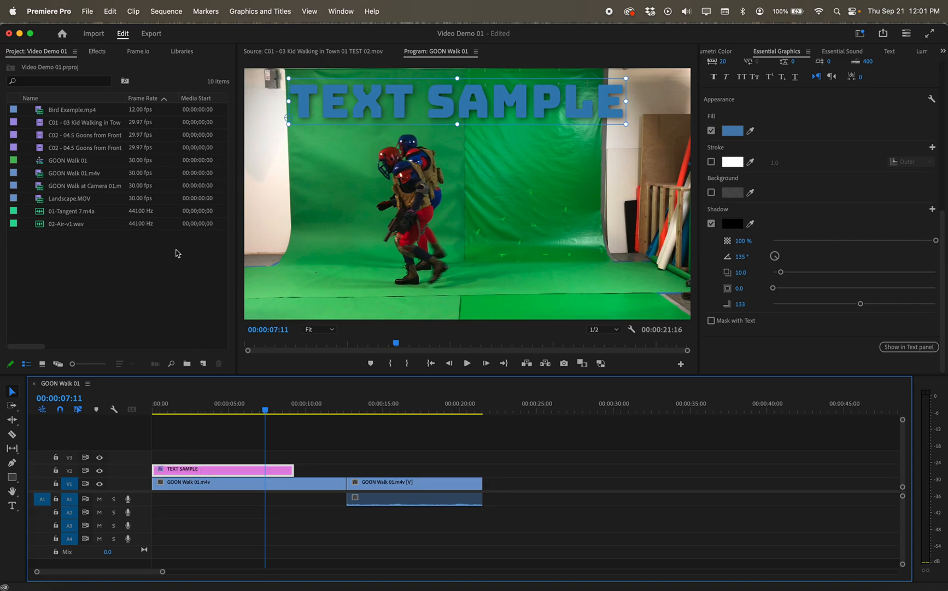
left_click(95, 52)
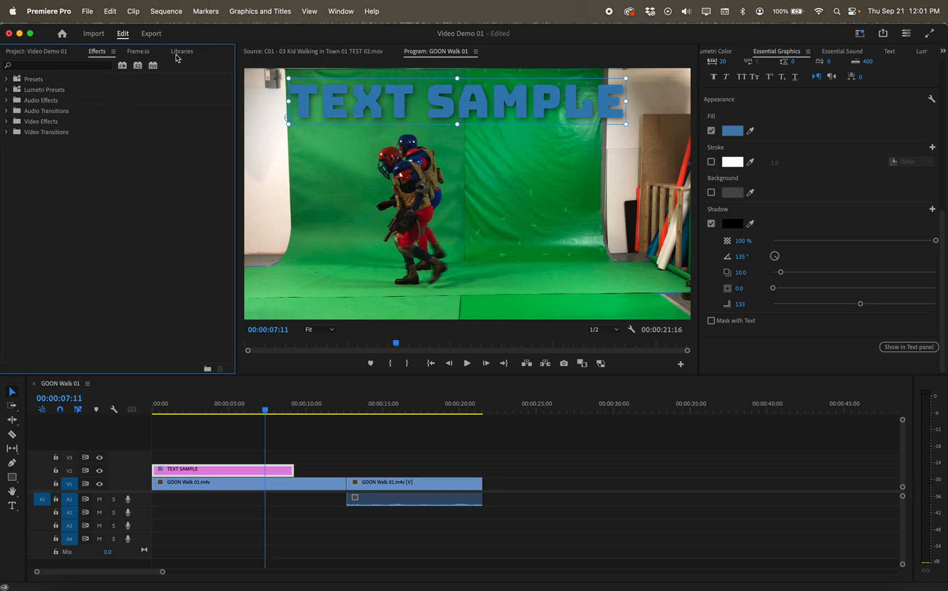
left_click(38, 56)
left_click(99, 55)
Go to 00:00:07:23 and delete the TEXT SAMPLE title clip from track V2
left_click_drag(264, 170, 271, 186)
left_click(330, 429)
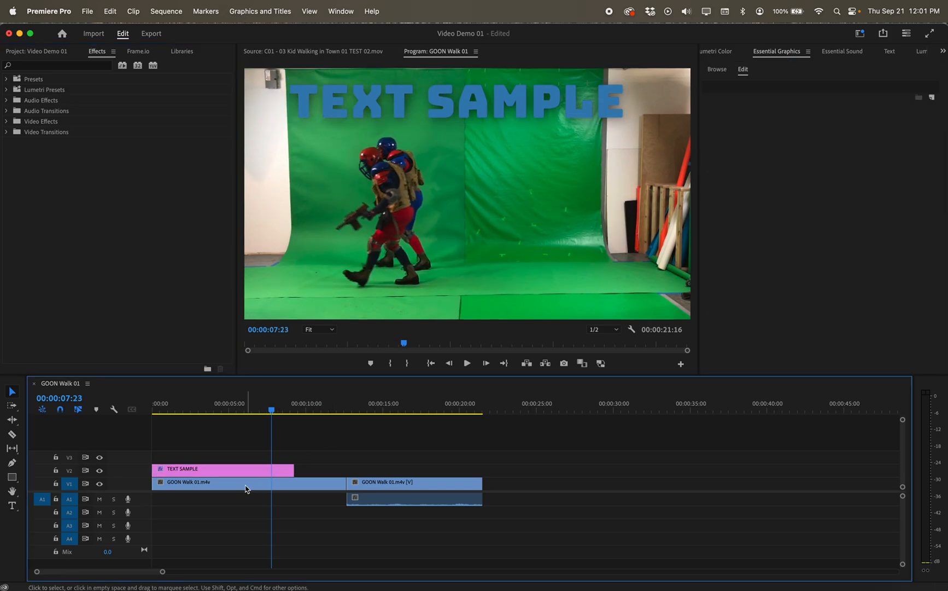
left_click(206, 472)
key("Delete")
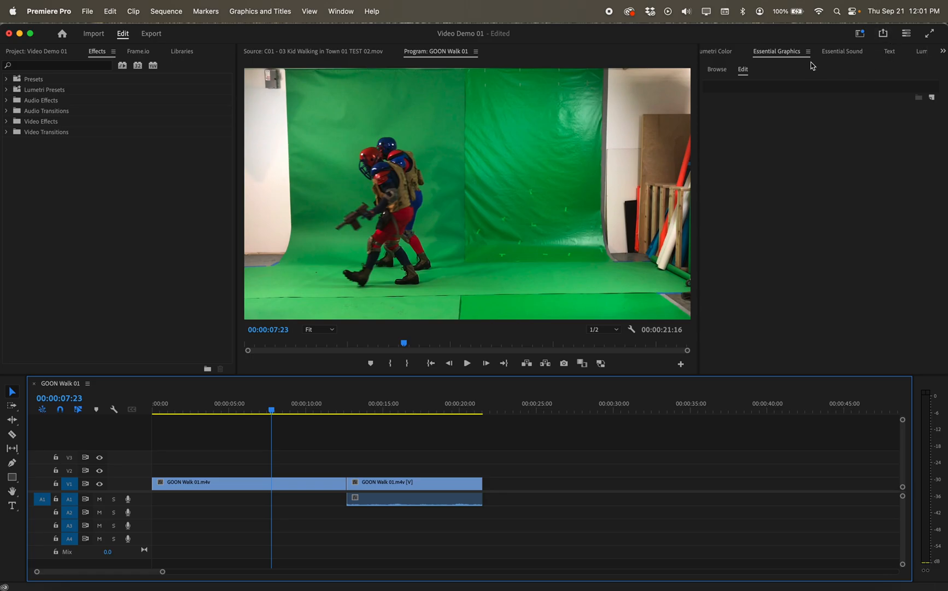
Browse the motion graphics templates and place Angled Coming Up Next on track V2 at the start of the sequence
left_click(788, 53)
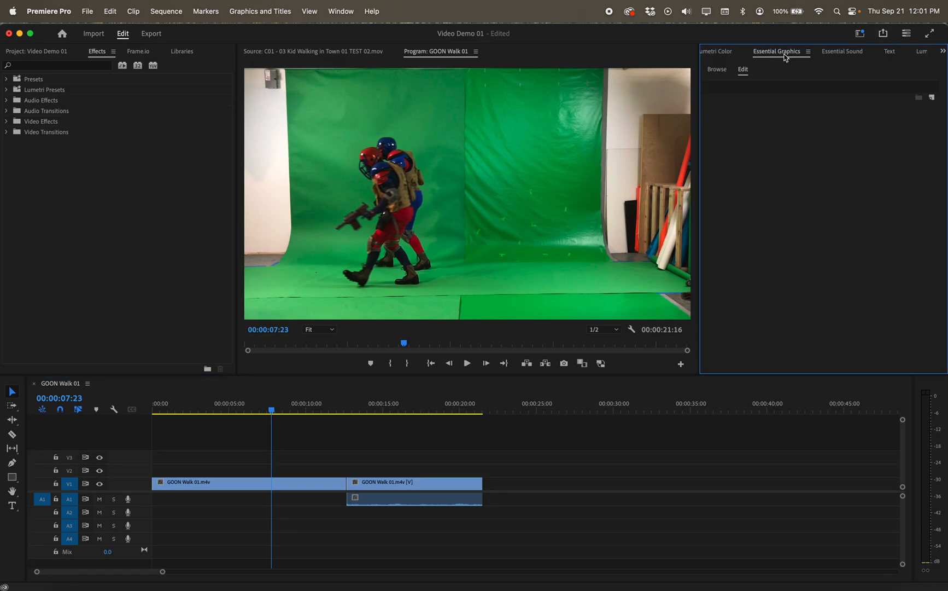
left_click(718, 74)
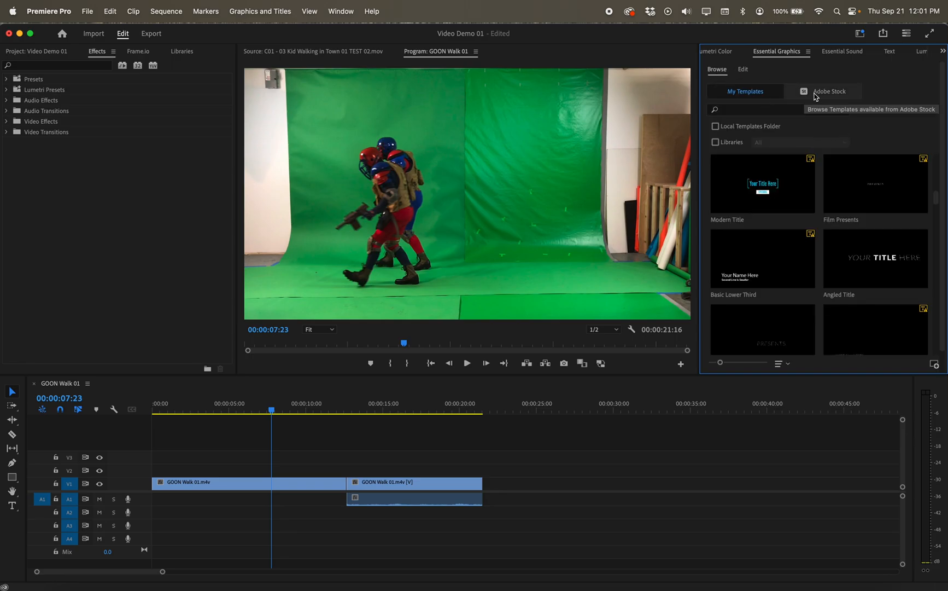
scroll(813, 174, "down", 4)
scroll(812, 174, "down", 10)
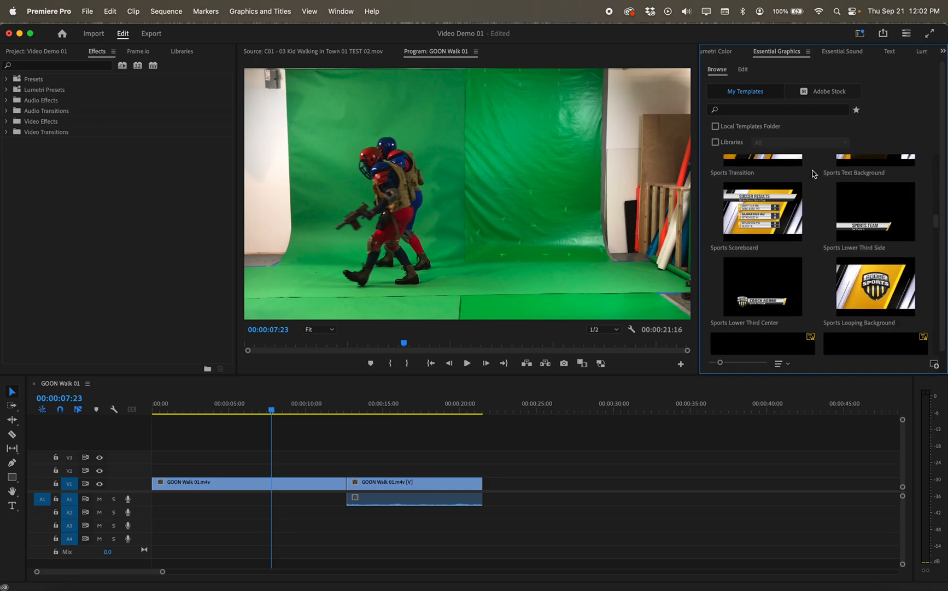
scroll(813, 174, "down", 6)
scroll(812, 174, "down", 8)
scroll(813, 174, "down", 5)
scroll(812, 174, "up", 1)
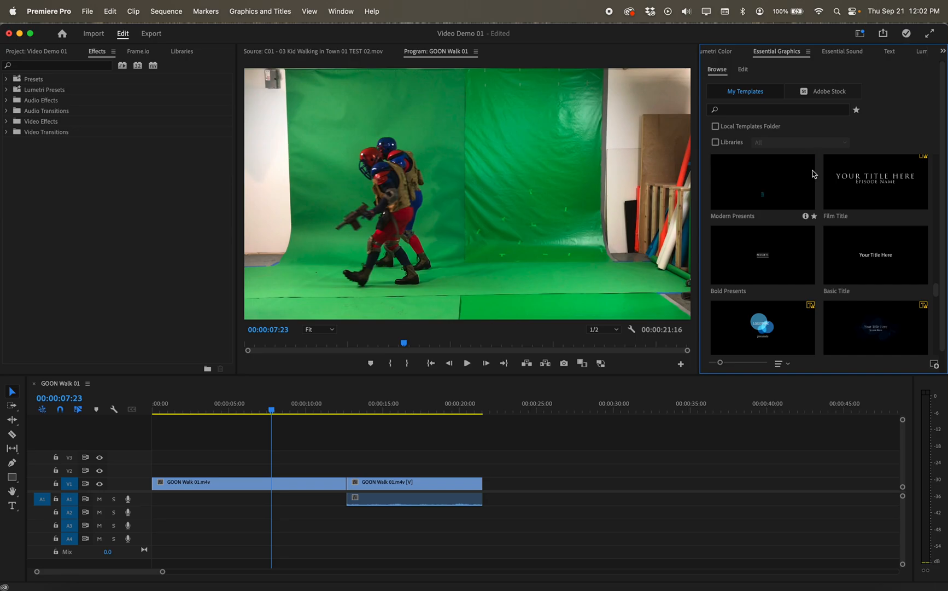
scroll(813, 174, "down", 6)
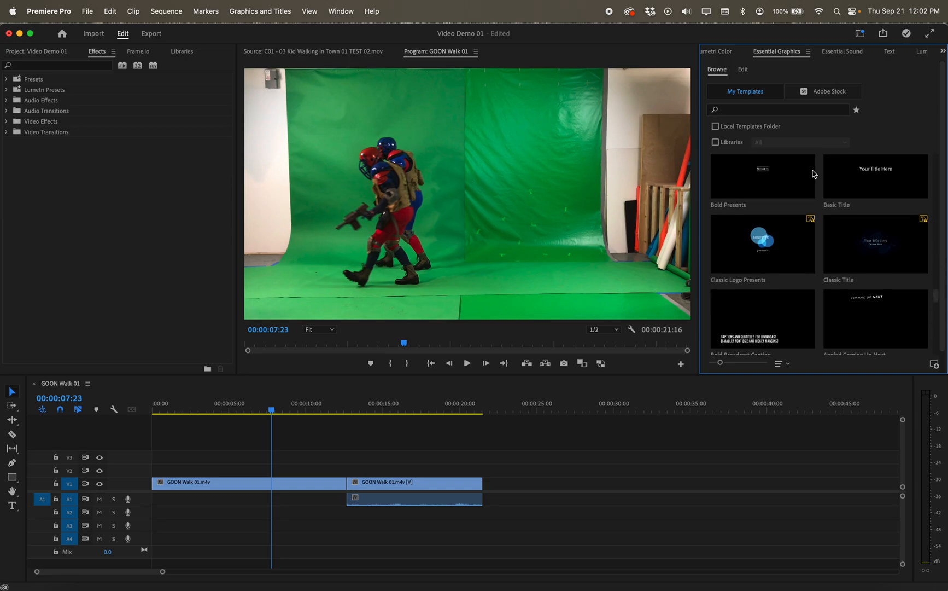
scroll(813, 173, "down", 1)
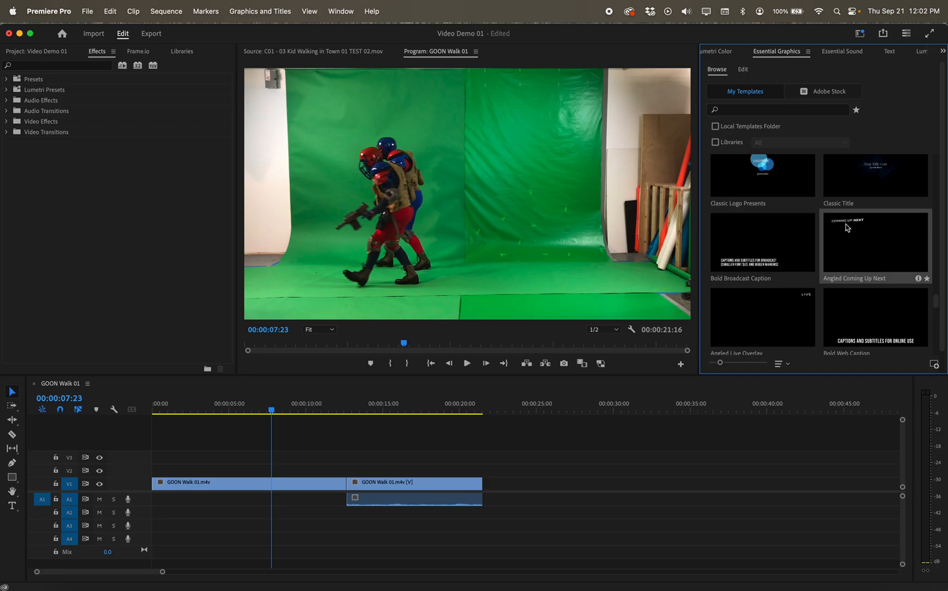
left_click_drag(846, 228, 159, 474)
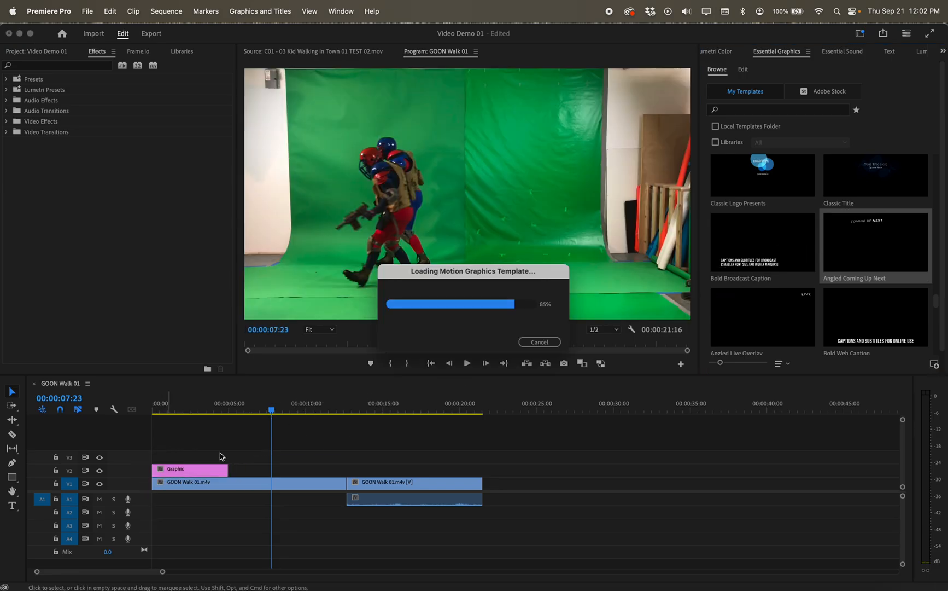
Play the title's opening animation from the sequence start, then return to 00:00:00:13
left_click_drag(271, 409, 145, 410)
key("space")
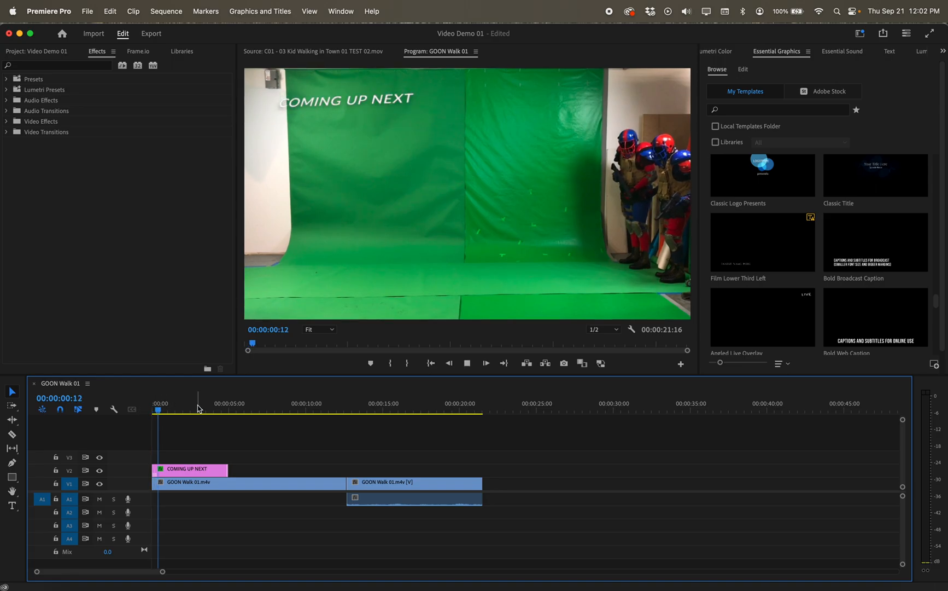
key("space")
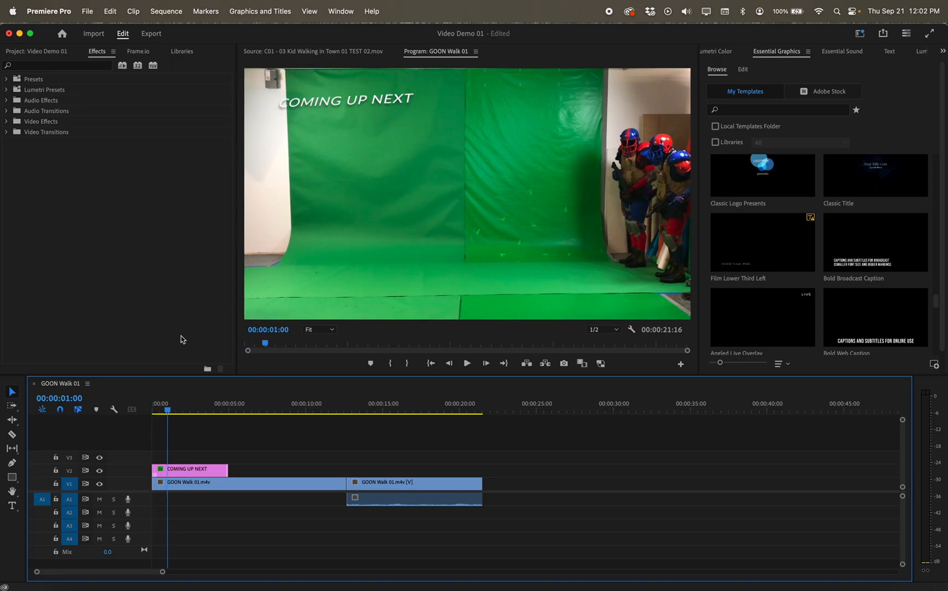
mouse_move(166, 411)
left_mouse_down()
mouse_move(148, 410)
mouse_move(159, 410)
left_mouse_up()
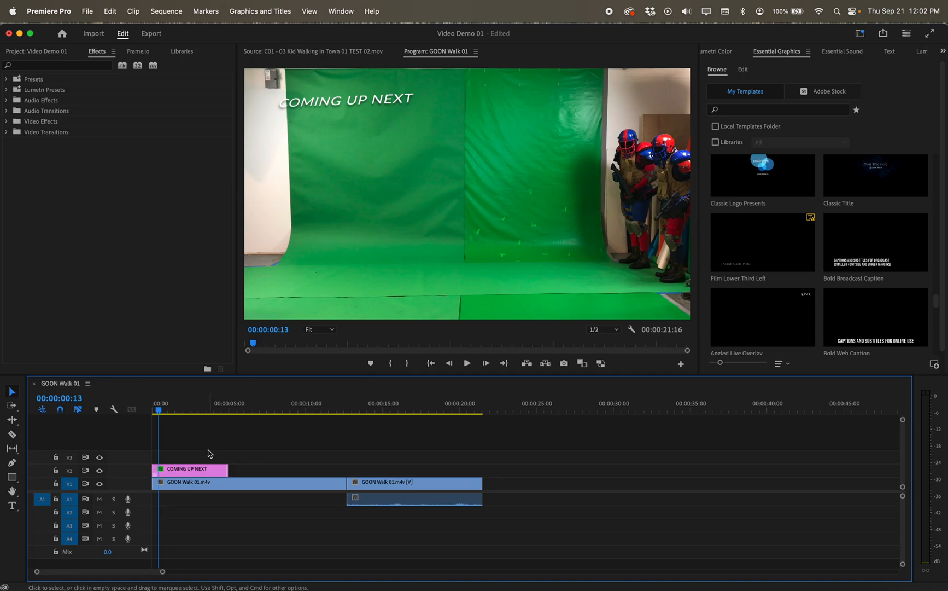
Select the COMING UP NEXT clip, show its layers and transform settings, and step back three frames to 00:00:00:10
left_click(201, 469)
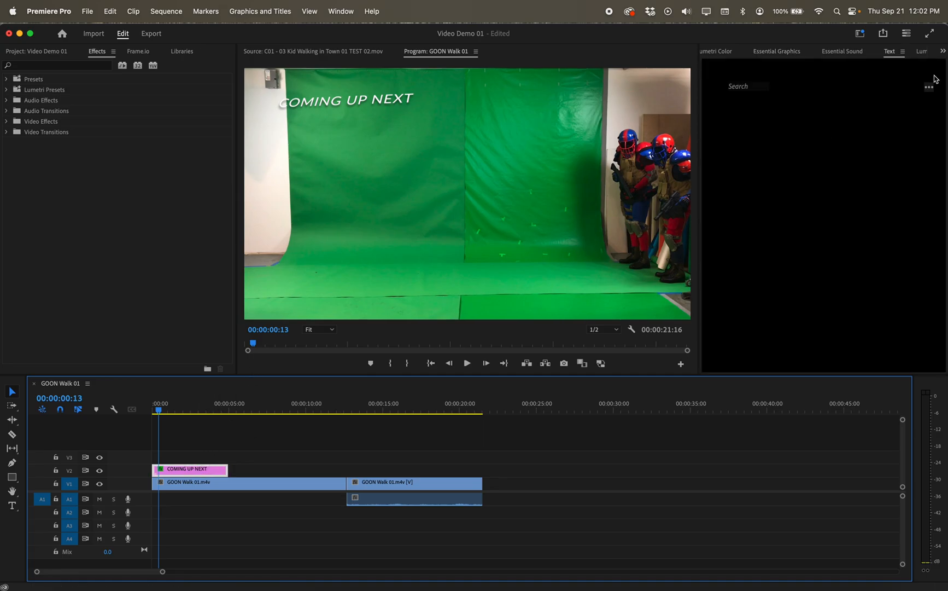
left_click(772, 53)
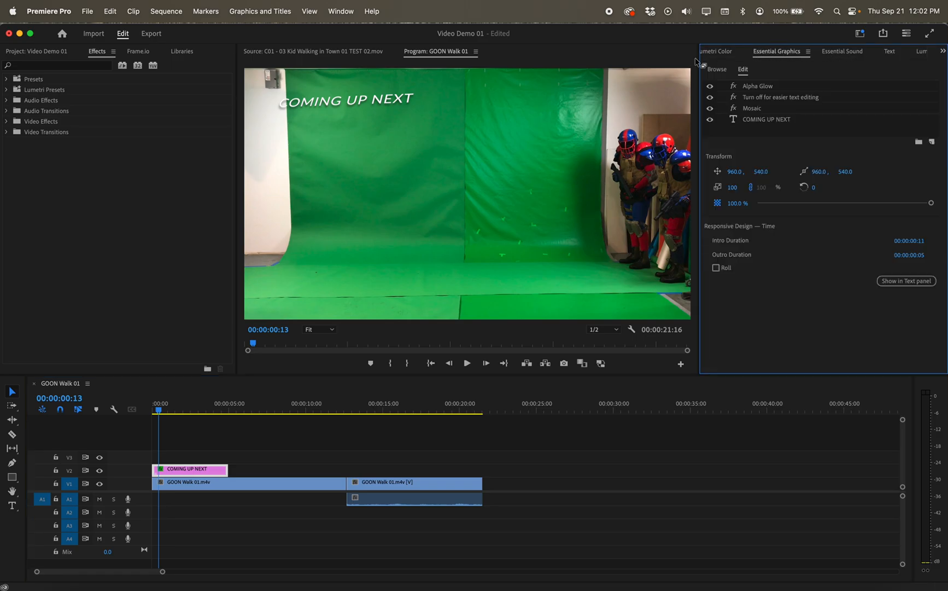
key("Left")
key("Left")
key("Left")
Replace the template title's text with WHATEVER in the sequence's list of graphics
left_click(890, 51)
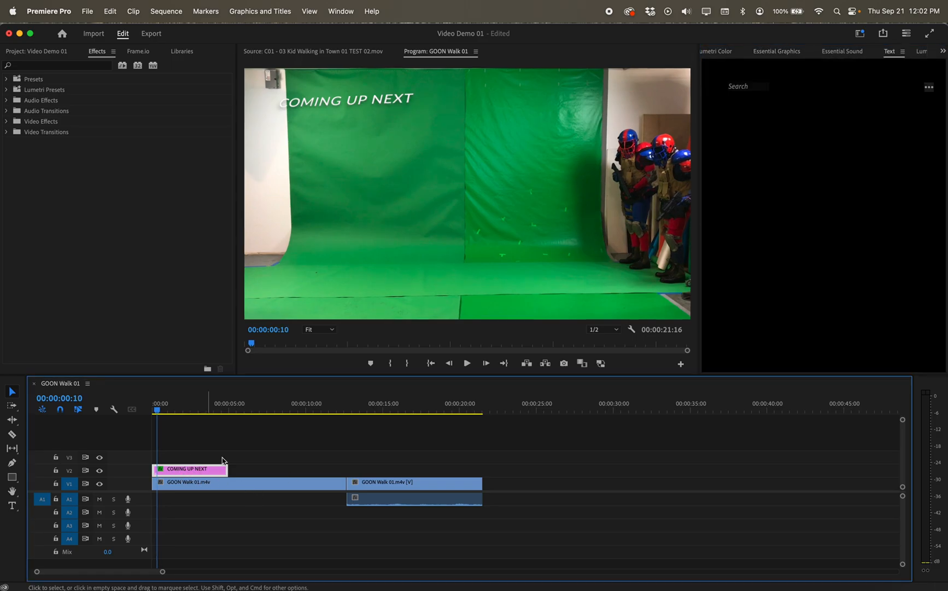
left_click(806, 90)
left_click(782, 231)
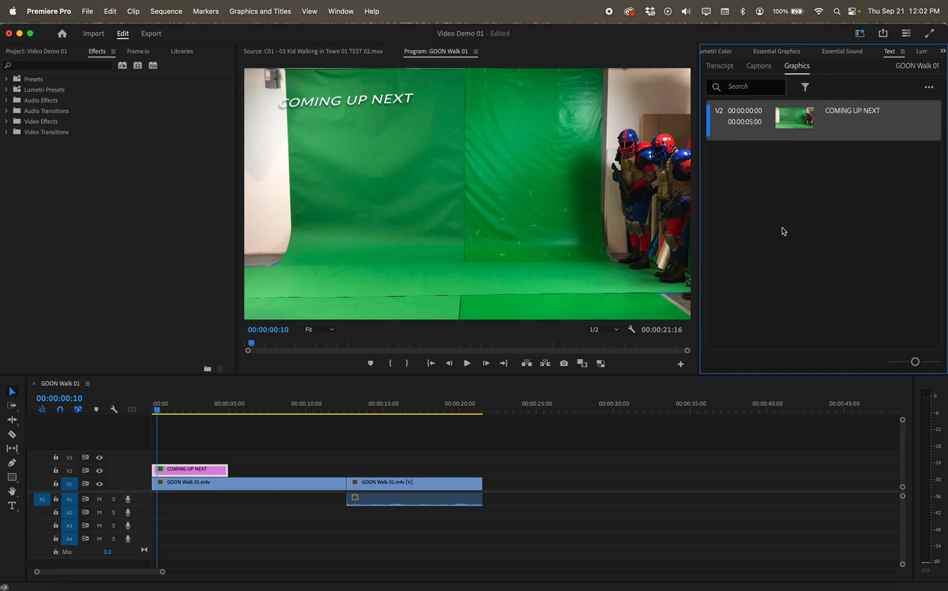
double_click(847, 112)
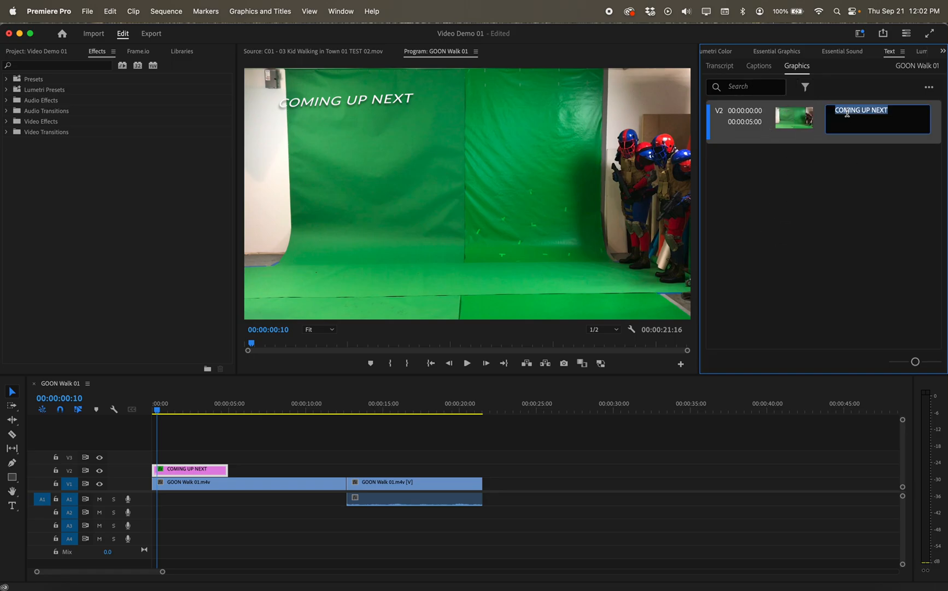
type("WHA")
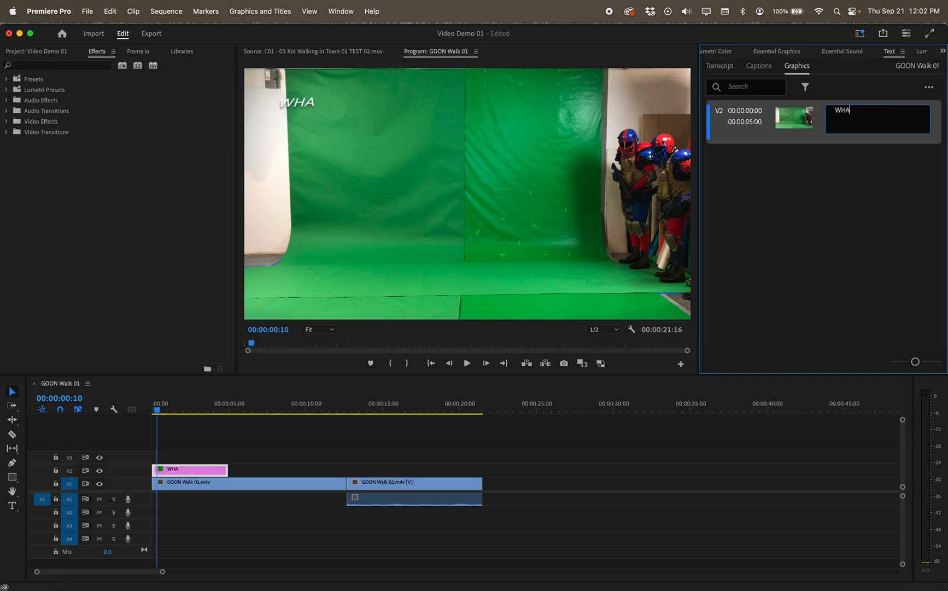
type("TEVER")
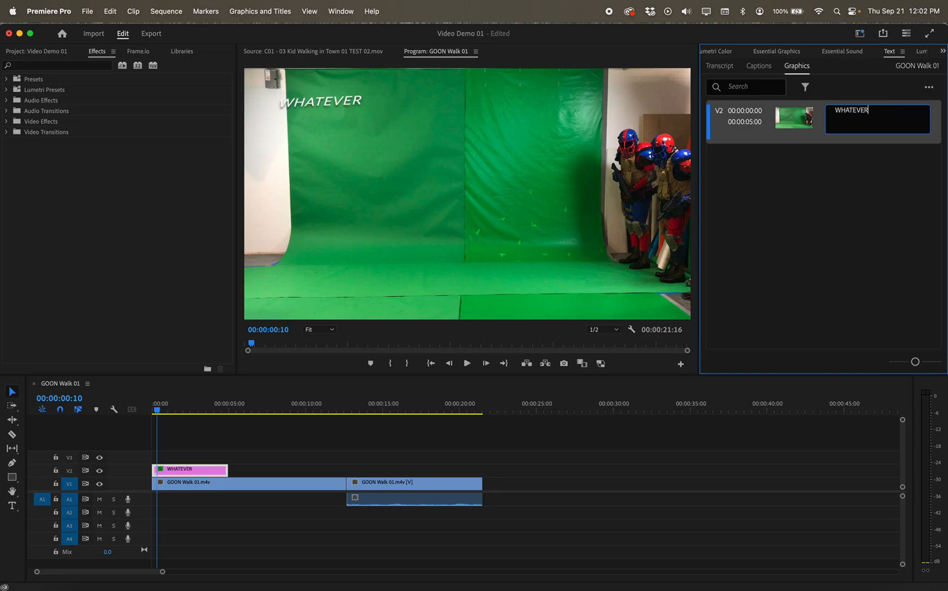
left_click(848, 194)
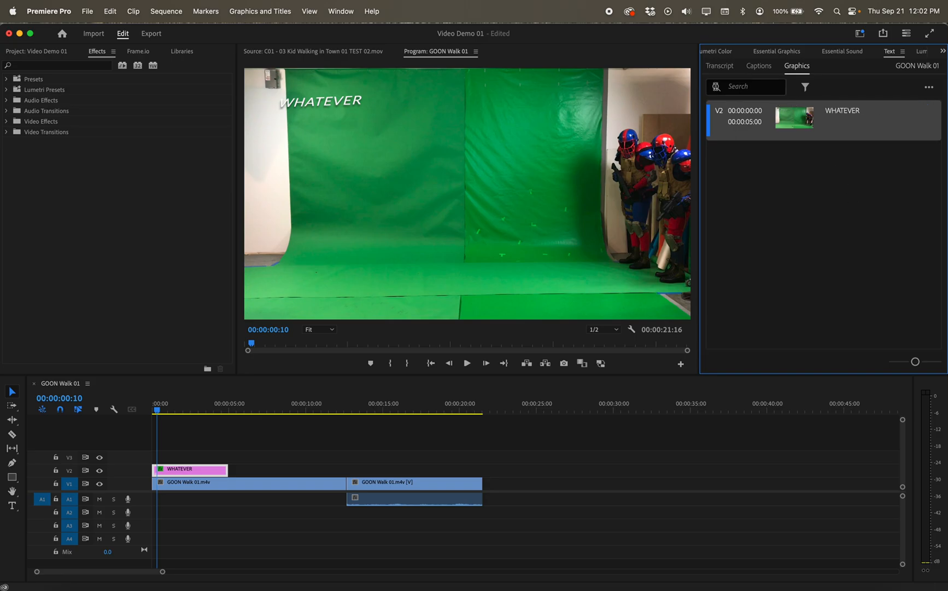
Toggle the title's Alpha Glow, Turn off for easier text editing and Mosaic effect layers off and back on to compare them
left_click(786, 52)
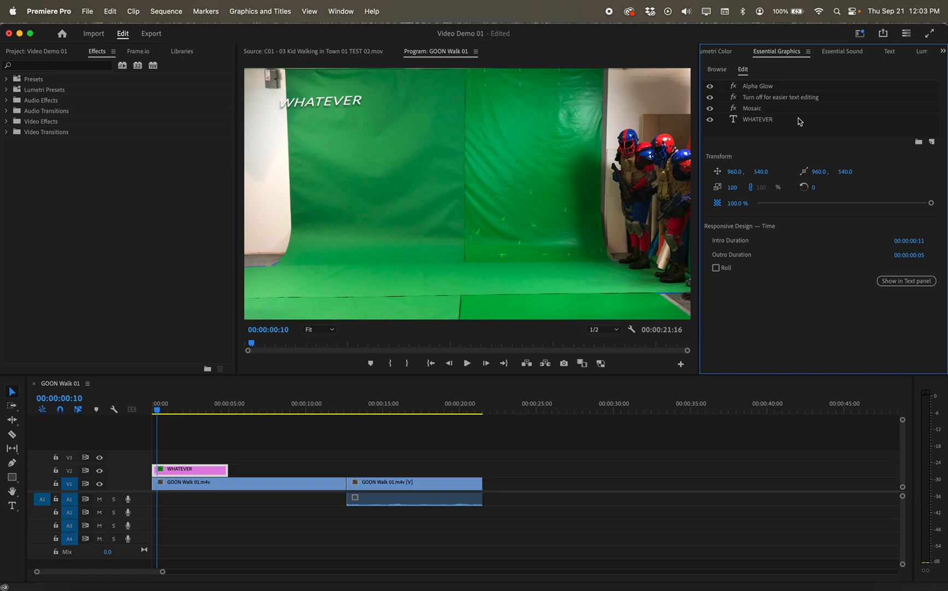
left_click(710, 87)
left_click(710, 98)
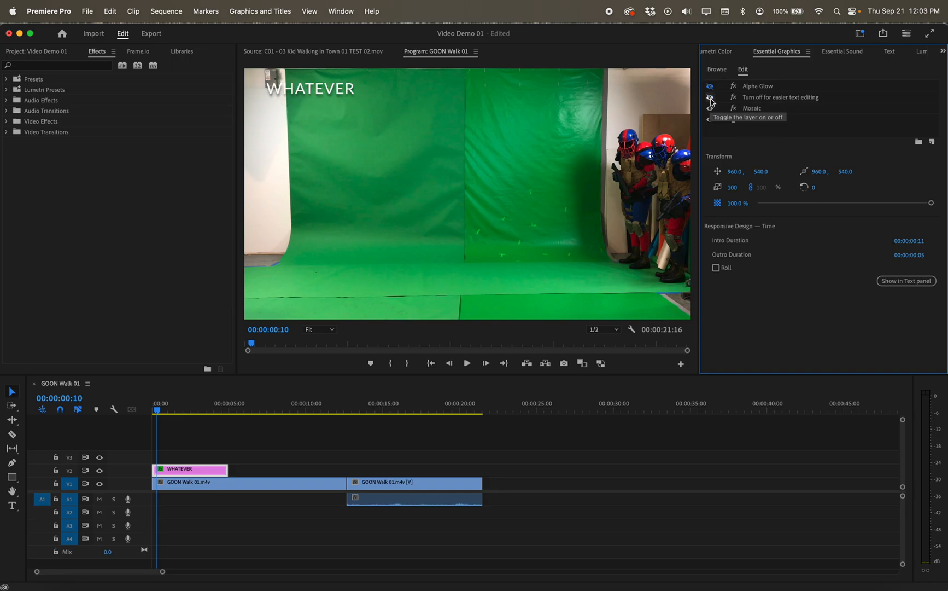
left_click(710, 97)
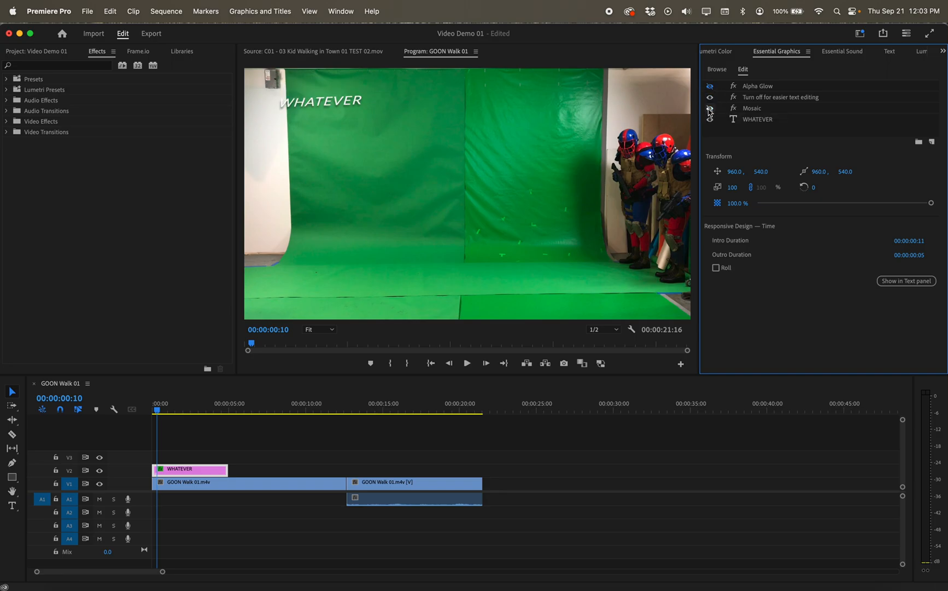
left_click(710, 108)
left_click(710, 86)
Shift both GOON Walk 01.m4v clips five seconds later on V1 so the footage begins where the WHATEVER title ends
left_click(171, 409)
left_click_drag(171, 409, 143, 409)
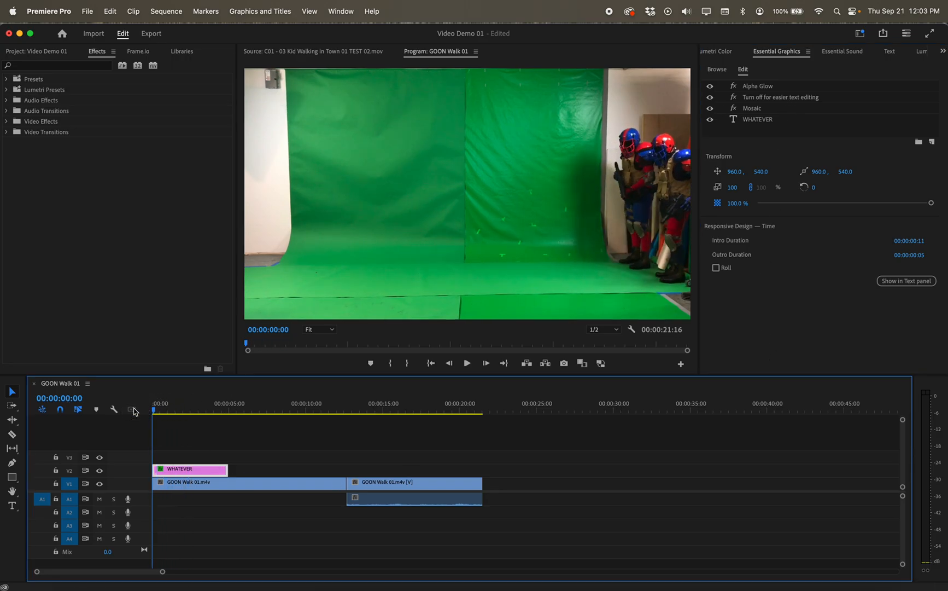
left_click_drag(228, 488, 304, 489)
left_click_drag(155, 409, 230, 413)
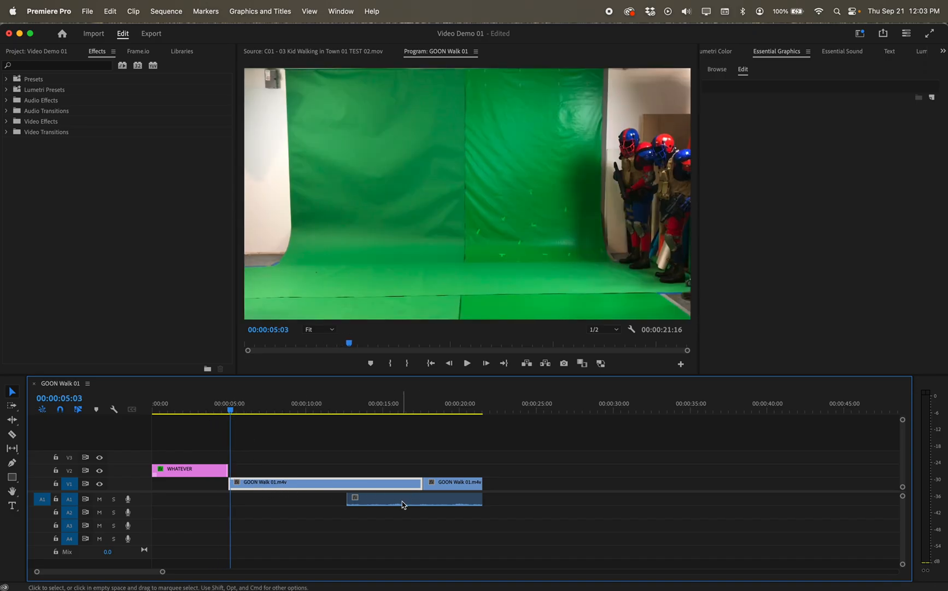
left_click_drag(448, 485, 525, 484)
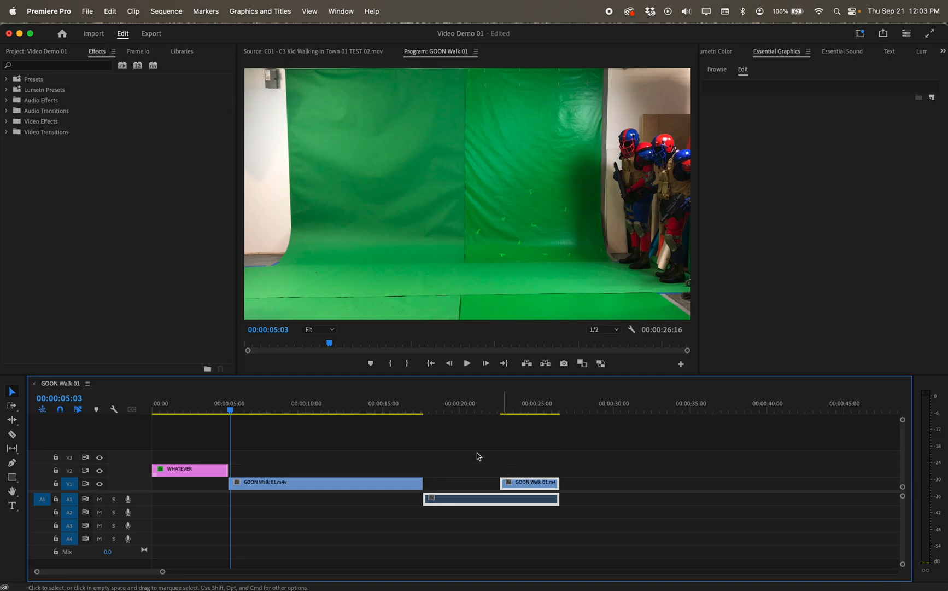
Select the WHATEVER title clip and go to 00:00:01:10 to view it on the black background
left_click_drag(230, 413, 133, 409)
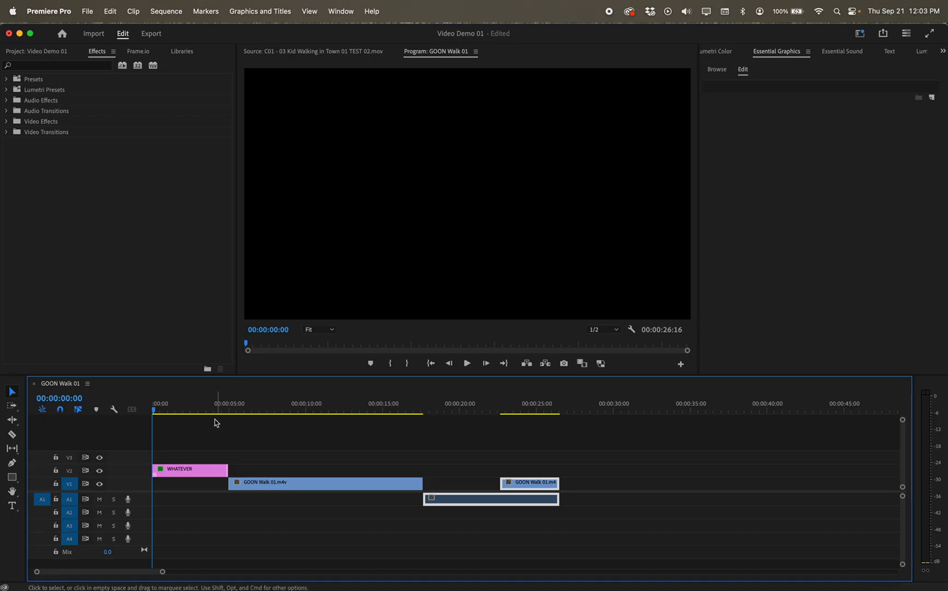
left_click(180, 470)
left_click(172, 407)
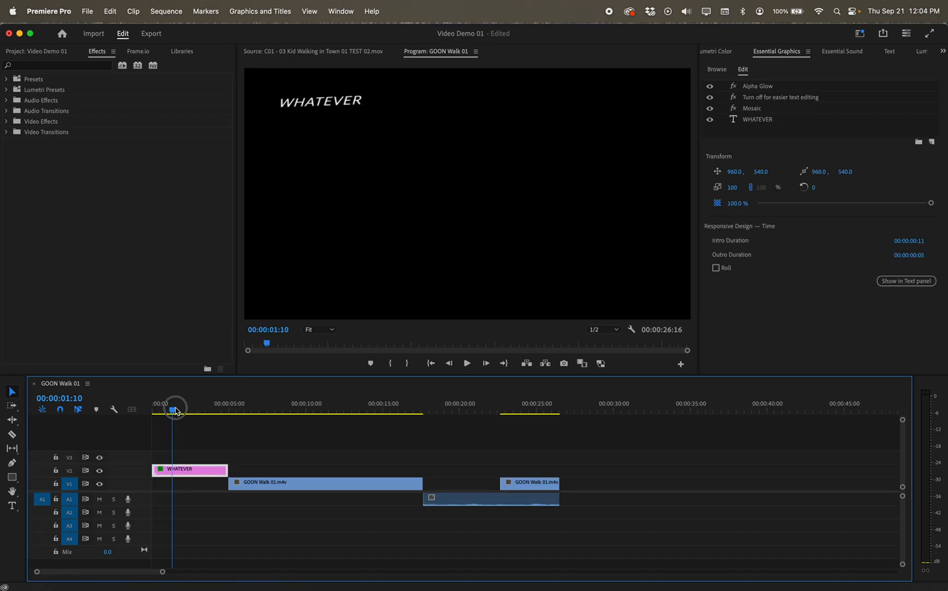
Expand the Video Effects category in the list of effects
left_click(20, 122)
left_click(6, 122)
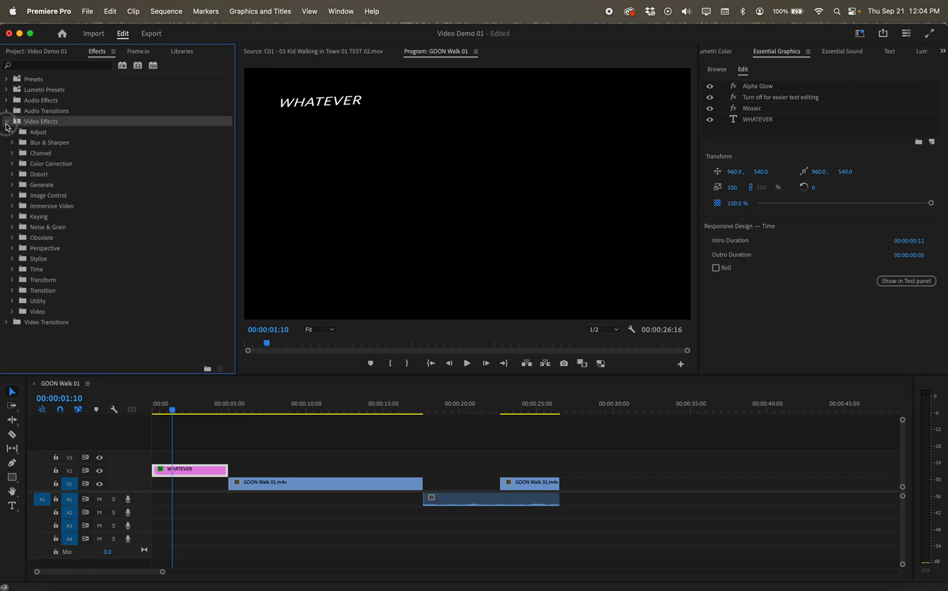